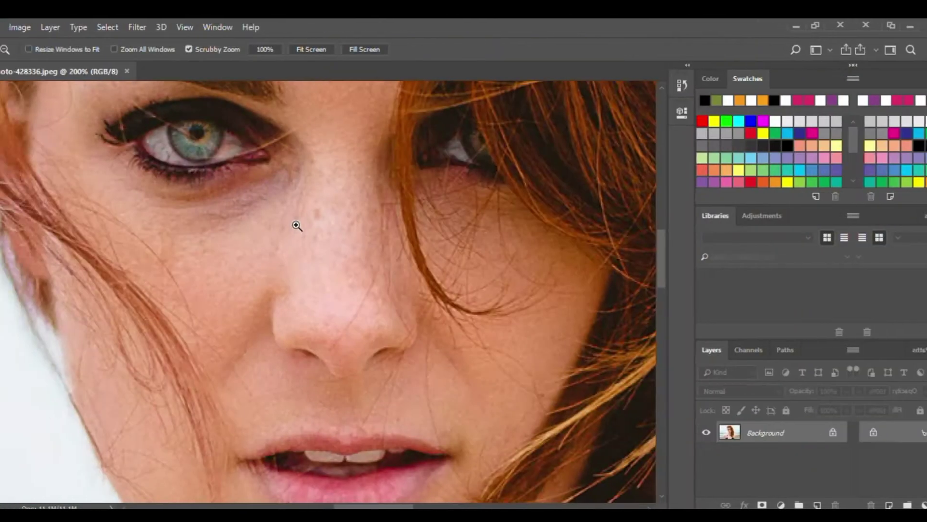
pyautogui.press('c')
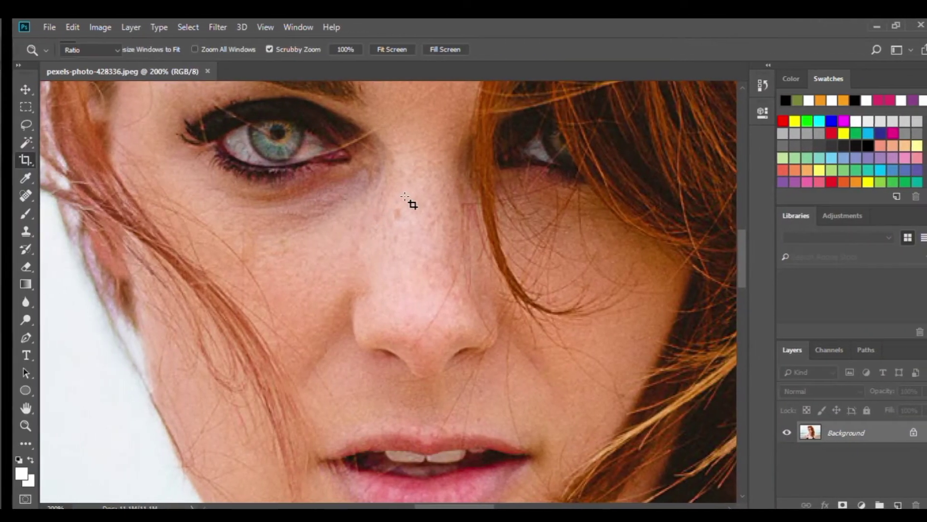
pyautogui.click(403, 198)
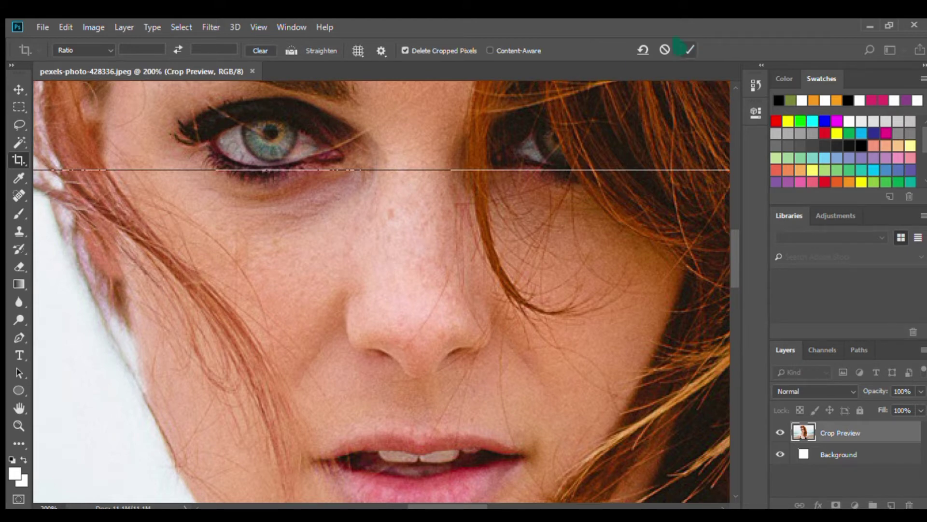
pyautogui.click(690, 50)
# Examine the skin around the eyes, nose and forehead up close and compare it with the full portrait.
pyautogui.moveTo(418, 201); pyautogui.dragTo(456, 182)
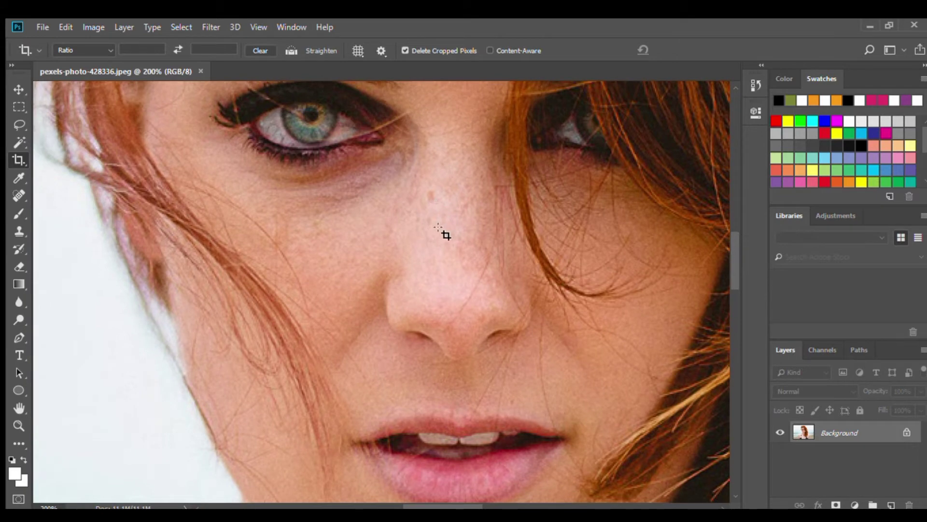
pyautogui.press('v')
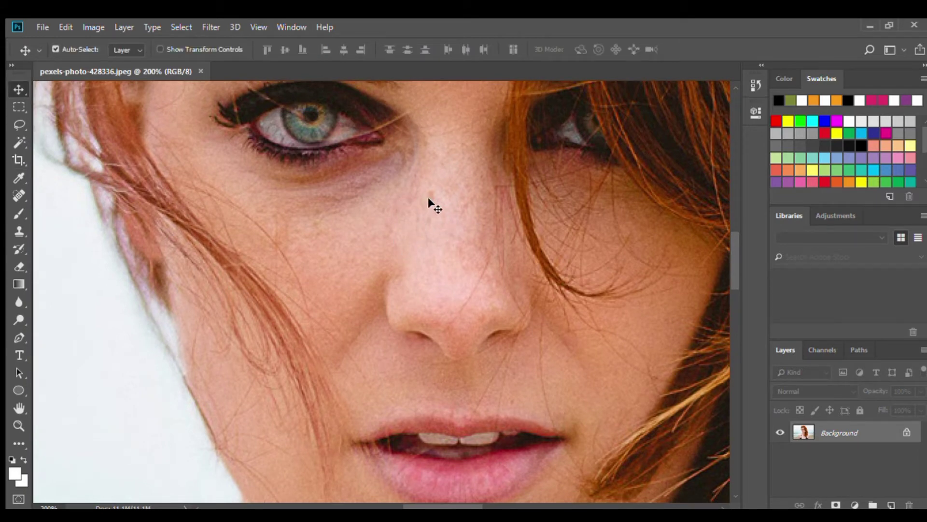
pyautogui.moveTo(365, 349); pyautogui.dragTo(330, 521)
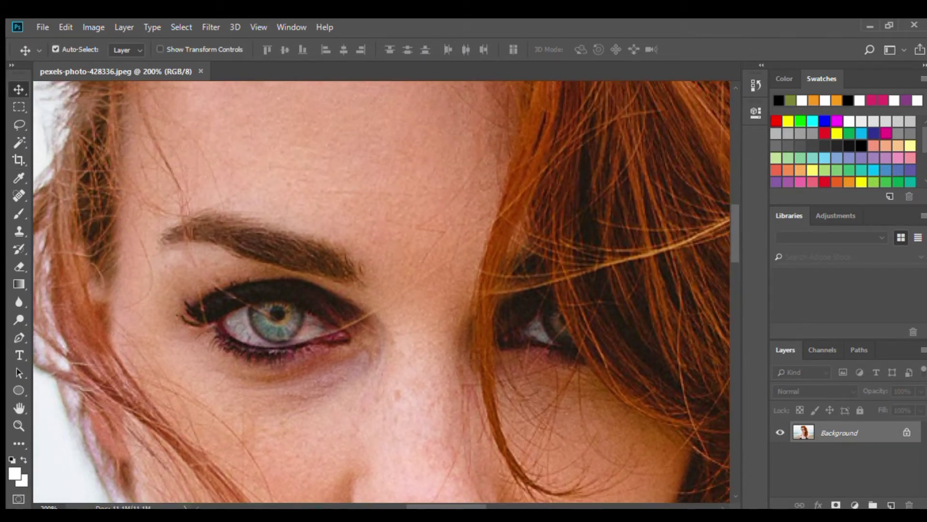
pyautogui.moveTo(286, 333); pyautogui.dragTo(373, 209)
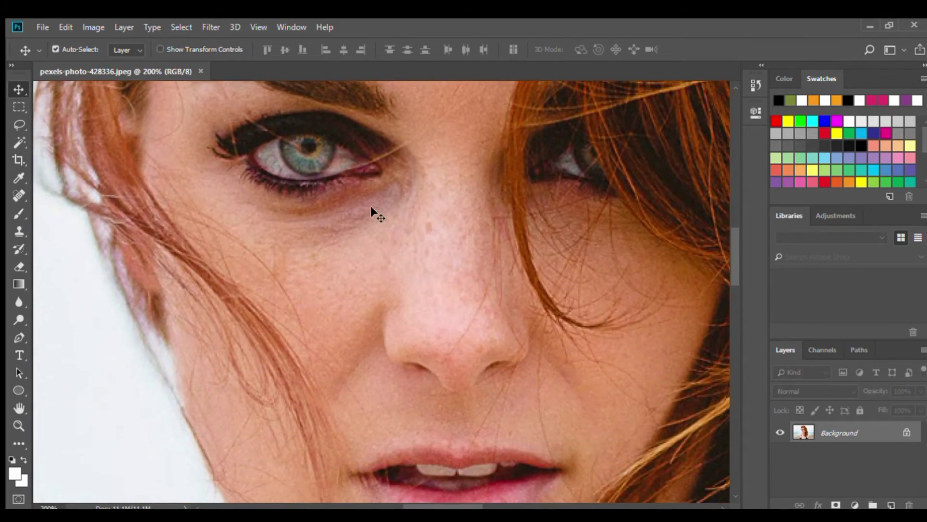
pyautogui.press('z')
pyautogui.keyDown('alt'); pyautogui.click(385, 237); pyautogui.keyUp('alt')
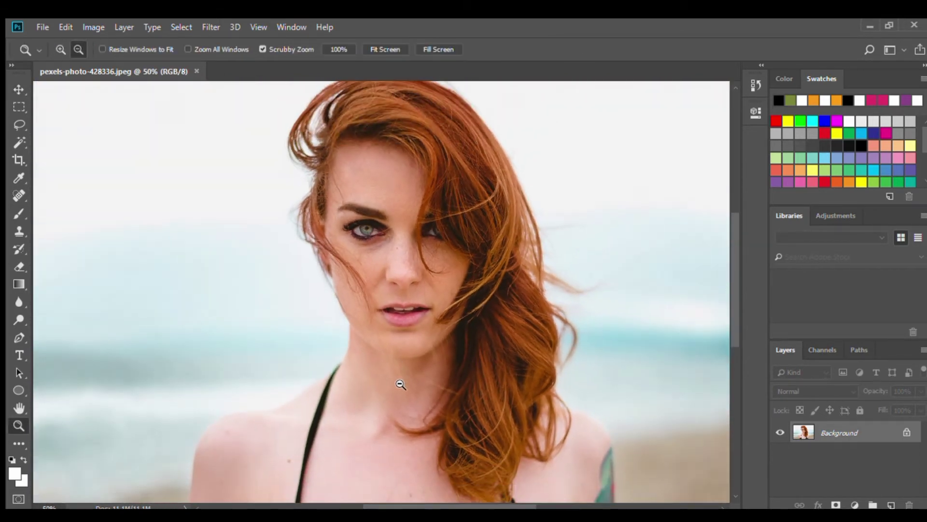
pyautogui.keyDown('alt'); pyautogui.click(401, 383); pyautogui.keyUp('alt')
pyautogui.press('v')
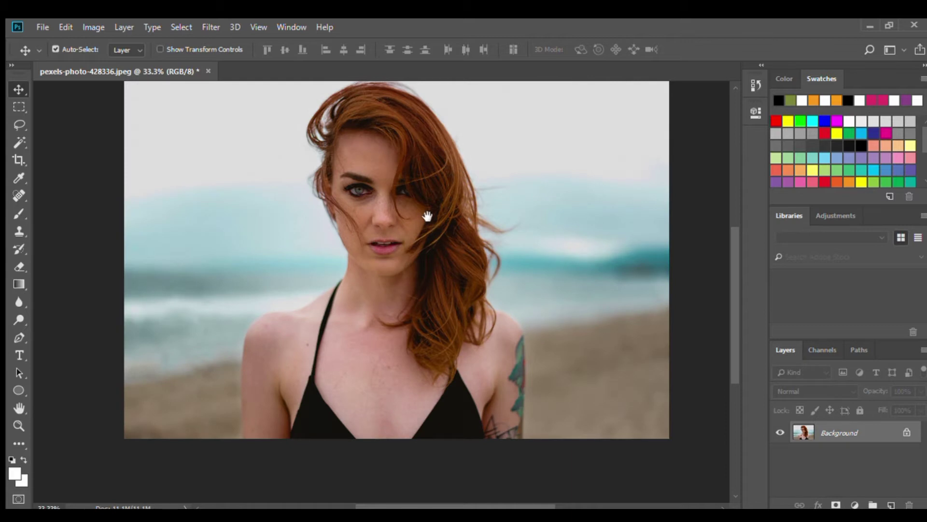
# Duplicate the Background layer of the portrait.
pyautogui.moveTo(425, 207); pyautogui.dragTo(456, 250)
pyautogui.press('z')
pyautogui.click(423, 253)
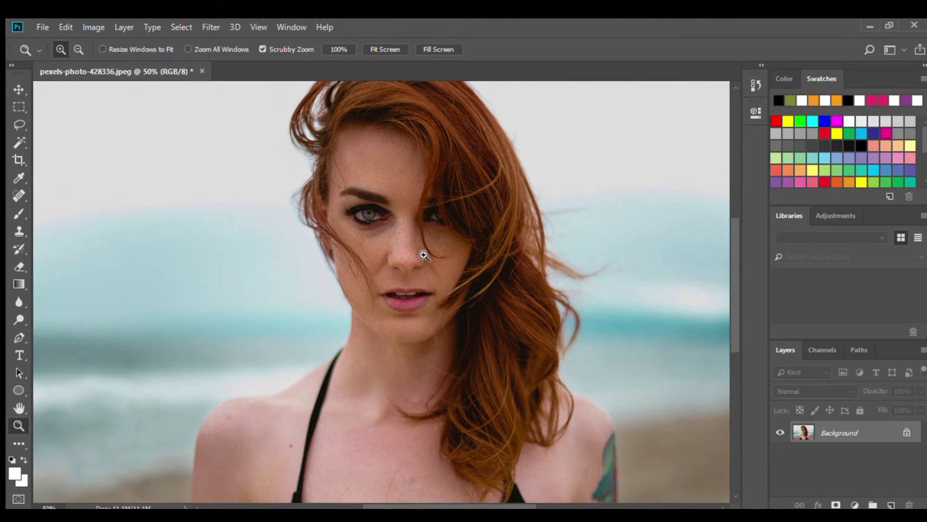
pyautogui.hotkey('ctrl', 'j')
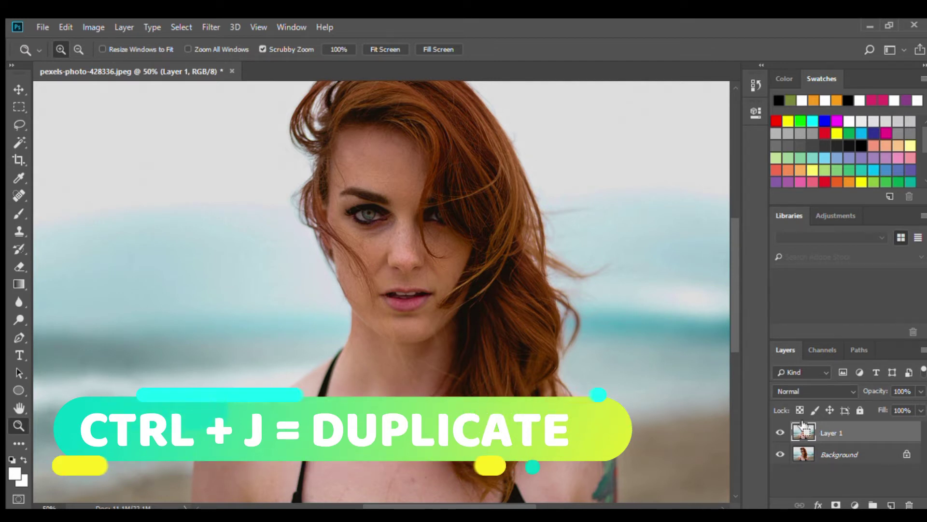
# Invert the colours of the duplicated layer and set its blending mode to Vivid Light.
pyautogui.hotkey('ctrl', 'i')
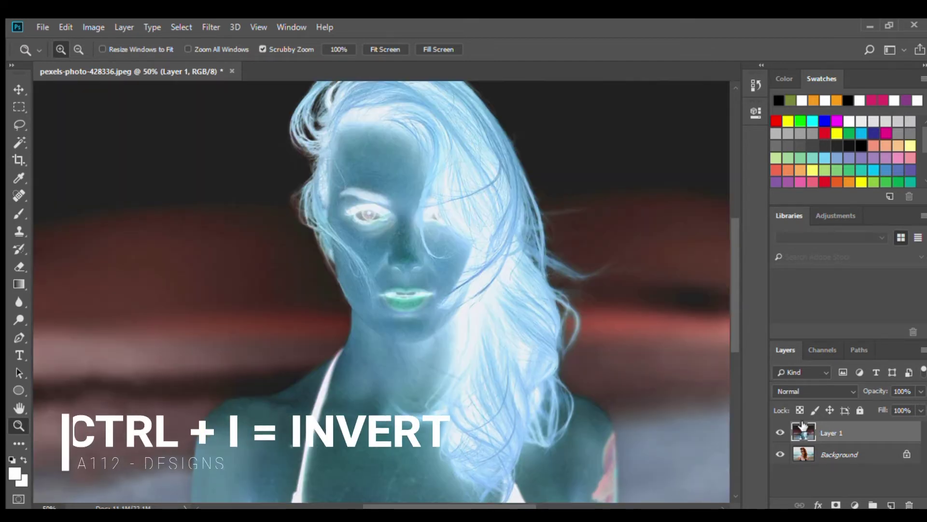
pyautogui.click(836, 387)
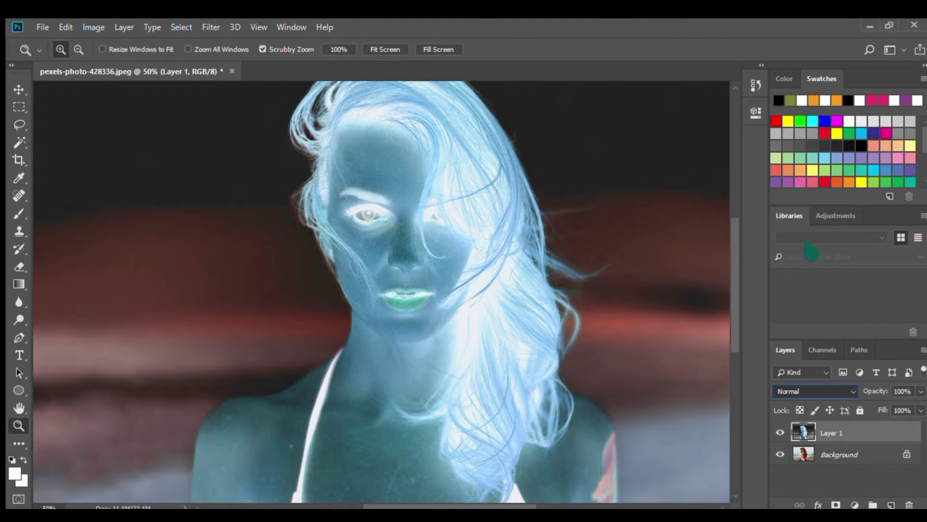
pyautogui.hotkey('shift', 'alt', 'v')
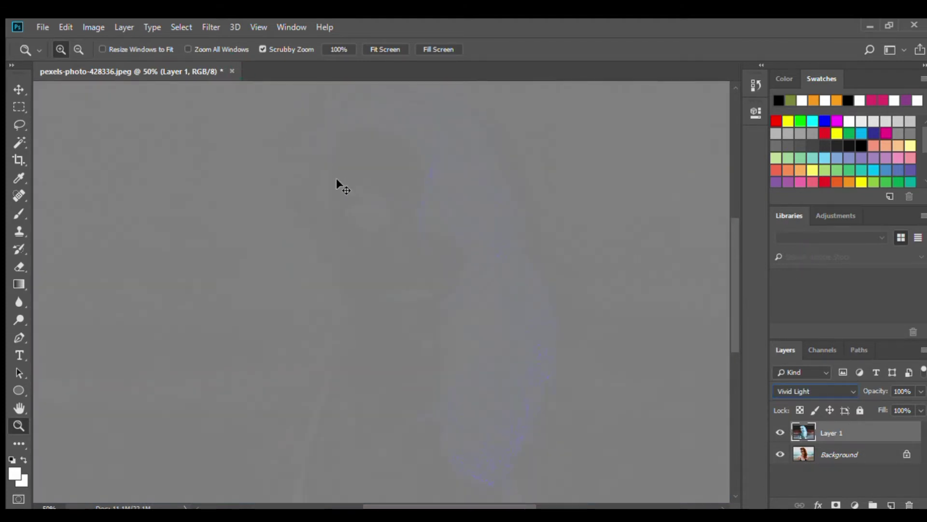
pyautogui.hotkey('ctrl', '0')
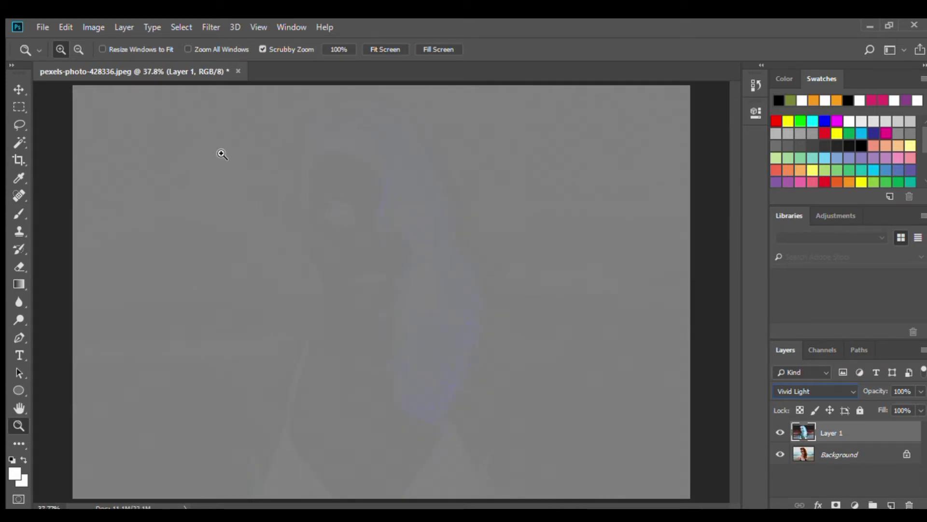
pyautogui.click(211, 28)
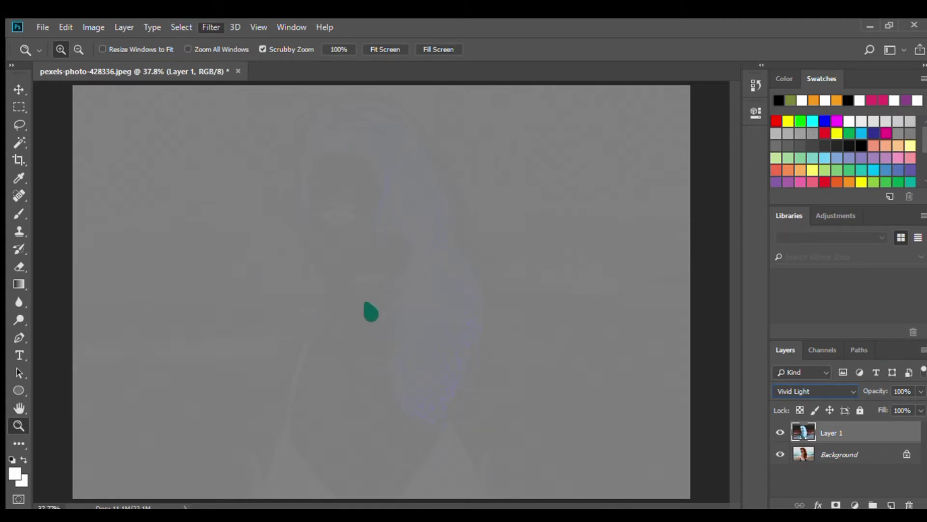
pyautogui.click(386, 299)
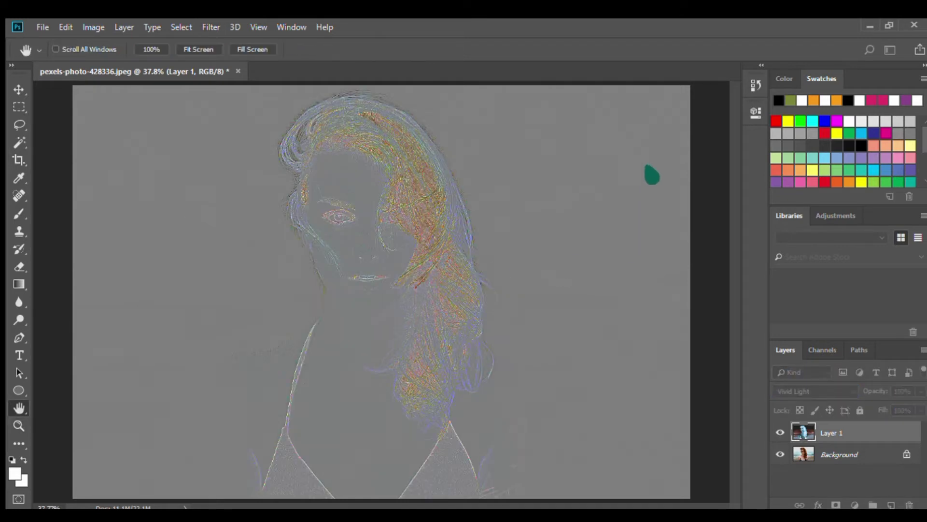
pyautogui.click(646, 178)
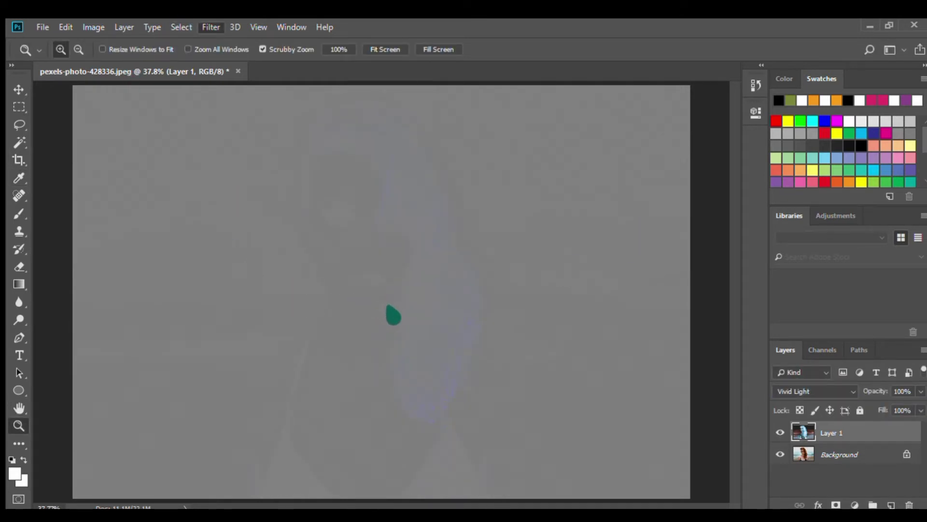
# Apply a High Pass filter to the inverted layer, judging the smoothing on the face at 100% zoom.
pyautogui.click(387, 306)
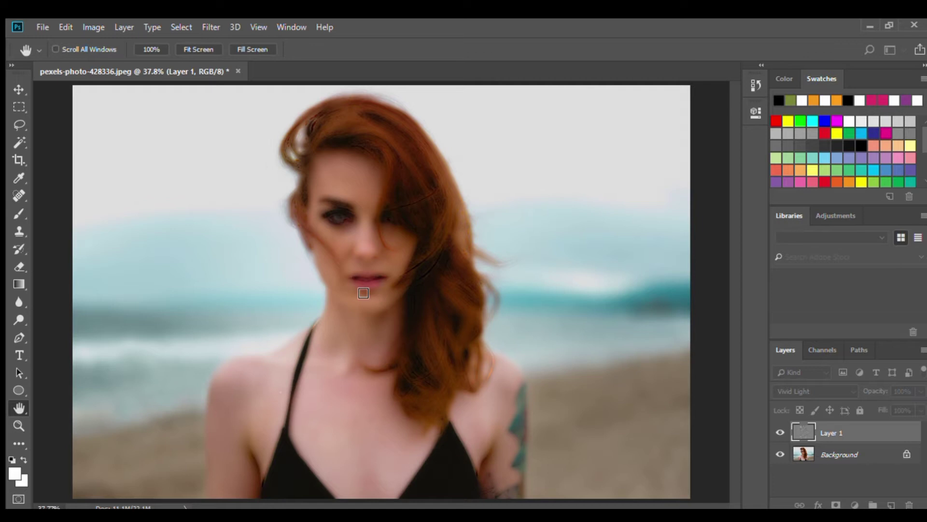
pyautogui.hotkey('ctrl', '+')
pyautogui.hotkey('ctrl', '+')
pyautogui.hotkey('ctrl', '+')
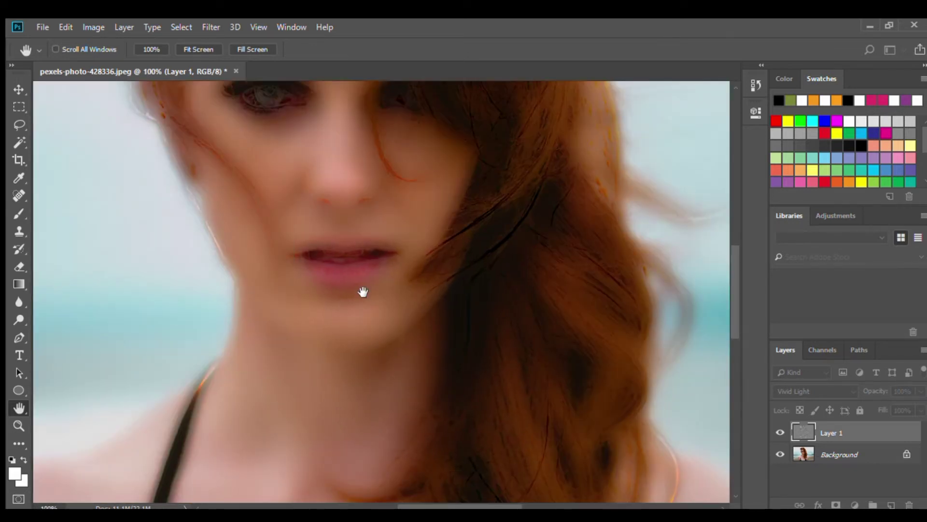
pyautogui.moveTo(346, 174); pyautogui.dragTo(366, 321)
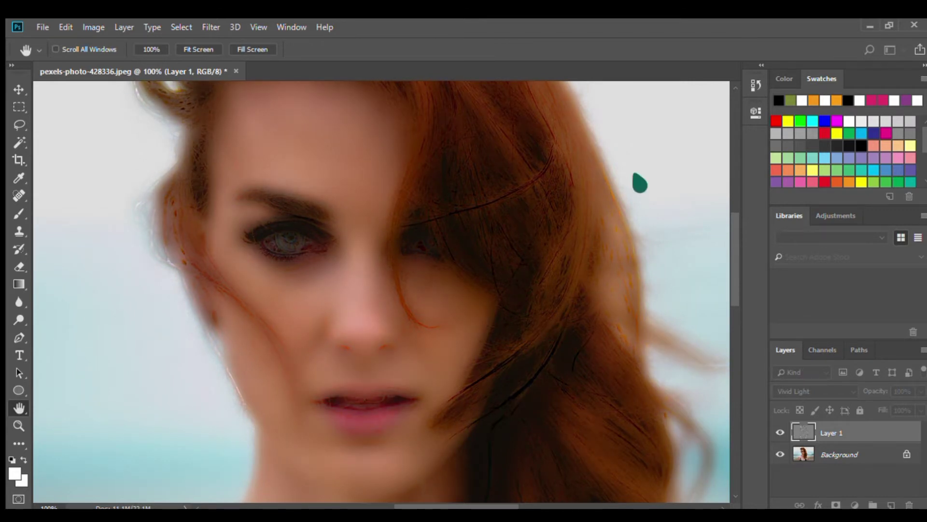
pyautogui.press('z')
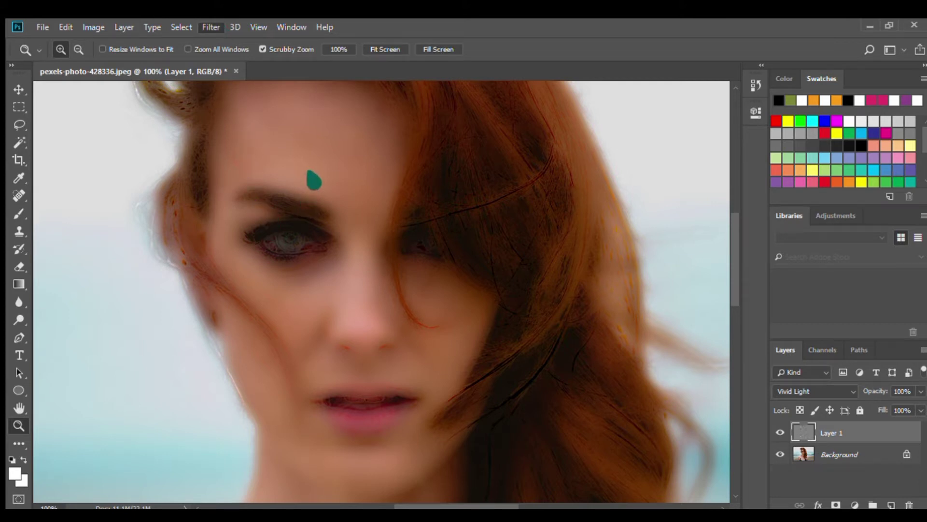
# Apply a Gaussian Blur to the filtered layer to bring fine skin texture back into the face.
pyautogui.press('h')
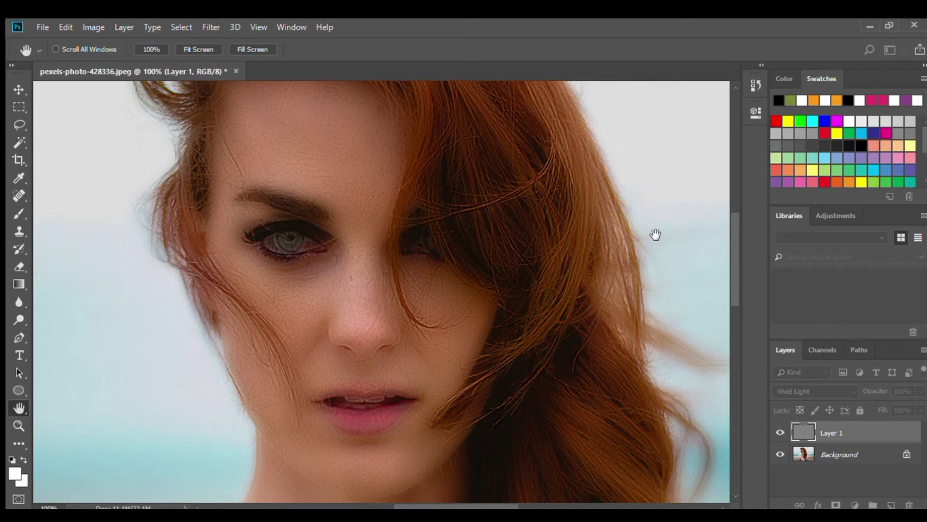
pyautogui.press('i')
pyautogui.press('z')
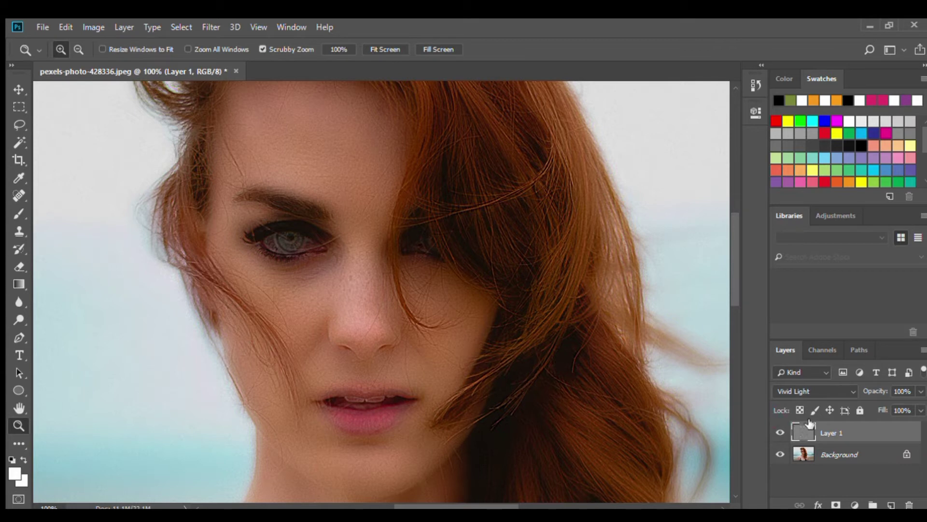
# Add a black layer mask to Layer 1 that hides the whole smoothing effect.
pyautogui.click(864, 428)
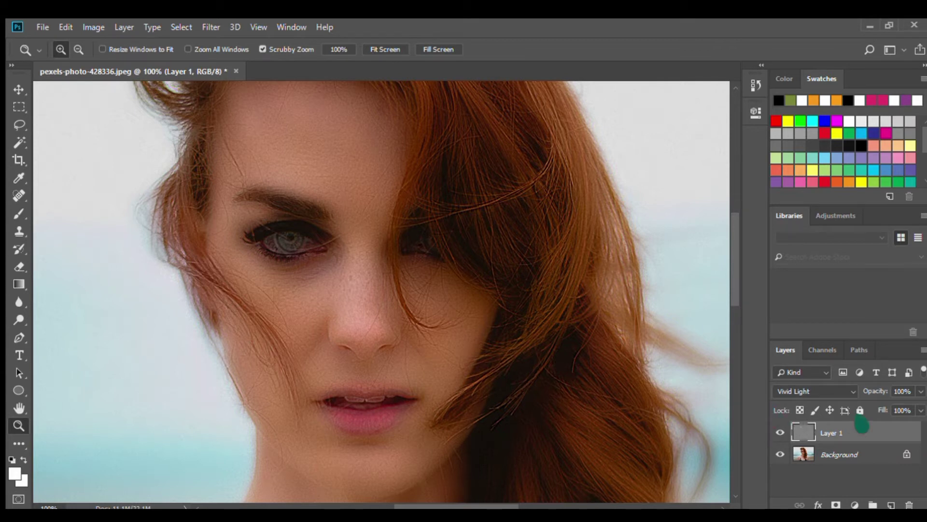
pyautogui.click(836, 427)
pyautogui.press('alt')
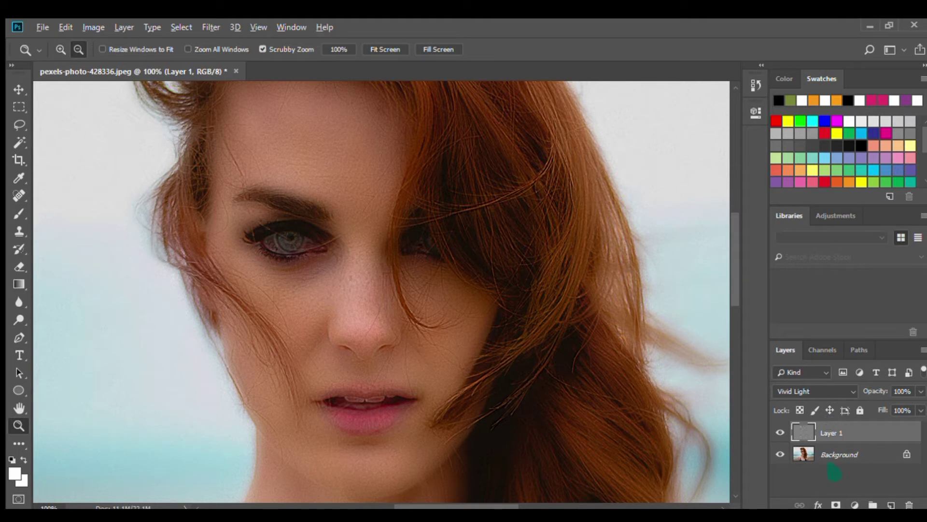
pyautogui.keyDown('alt'); pyautogui.click(836, 505); pyautogui.keyUp('alt')
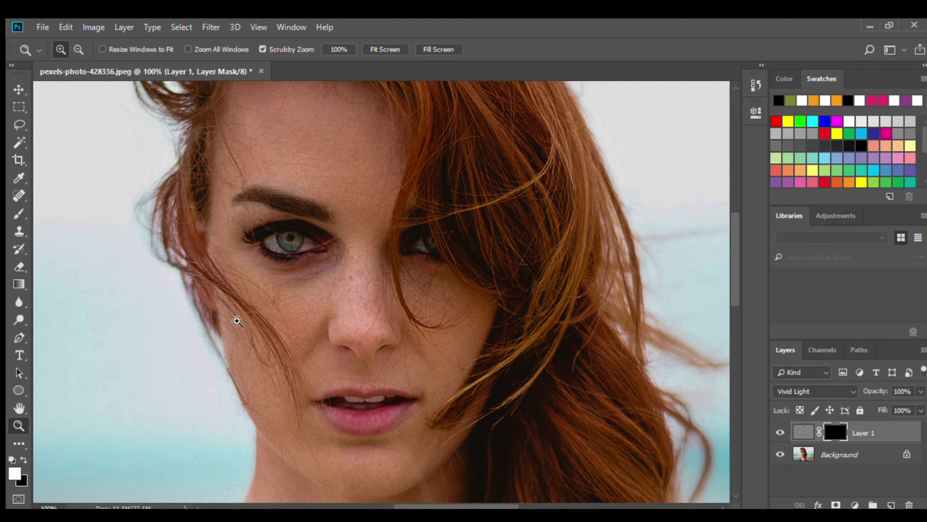
# Paint white on the Layer 1 mask over the forehead with a soft brush of size 50 to smooth the skin.
pyautogui.click(237, 321)
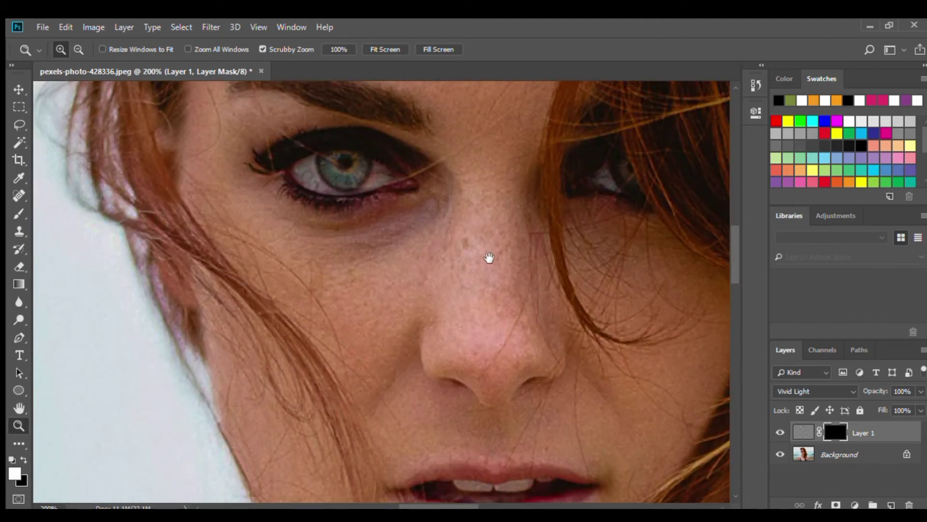
pyautogui.moveTo(488, 254); pyautogui.dragTo(382, 279)
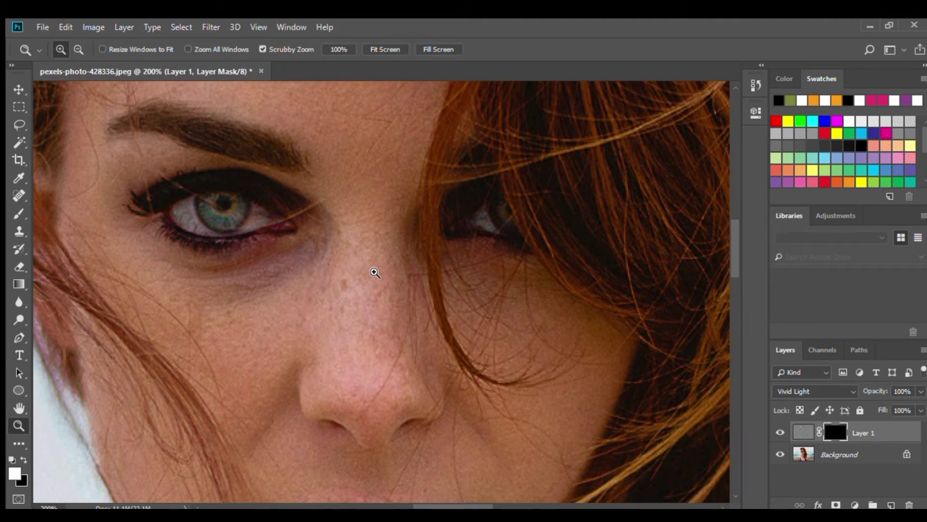
pyautogui.press('b')
pyautogui.press(']')
pyautogui.press(']')
pyautogui.press(']')
pyautogui.press(']')
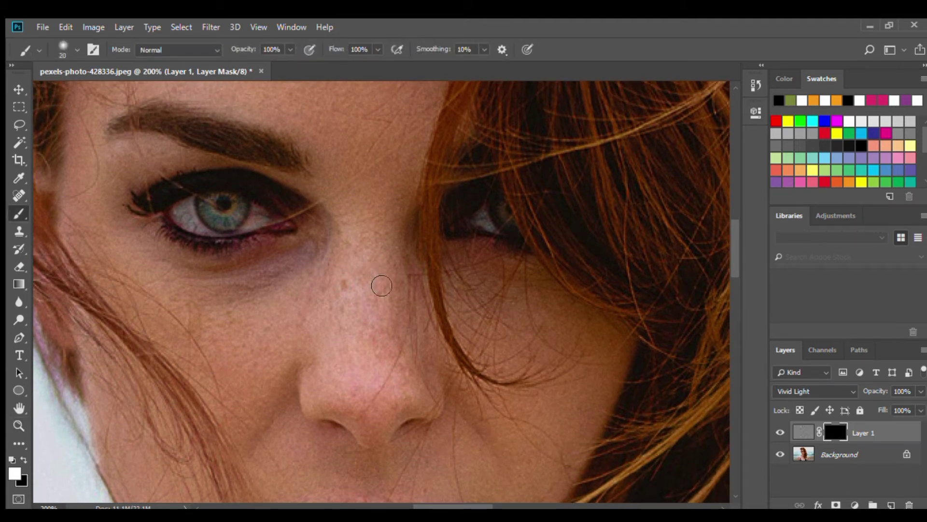
pyautogui.moveTo(409, 289); pyautogui.dragTo(476, 431)
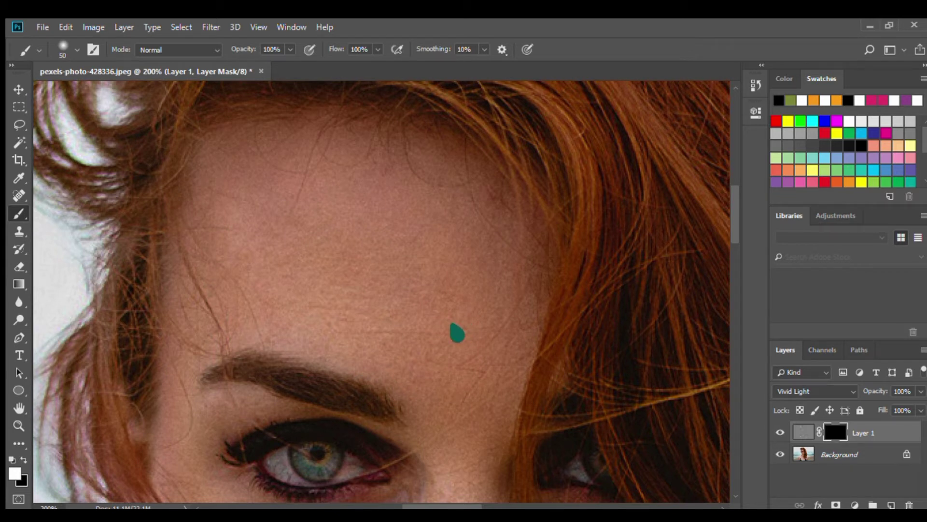
pyautogui.moveTo(519, 317)
pyautogui.mouseDown()
pyautogui.moveTo(467, 332)
pyautogui.moveTo(466, 352)
pyautogui.moveTo(405, 351)
pyautogui.moveTo(363, 330)
pyautogui.mouseUp()
pyautogui.moveTo(408, 355)
pyautogui.mouseDown()
pyautogui.moveTo(327, 325)
pyautogui.moveTo(271, 275)
pyautogui.moveTo(246, 193)
pyautogui.moveTo(277, 205)
pyautogui.mouseUp()
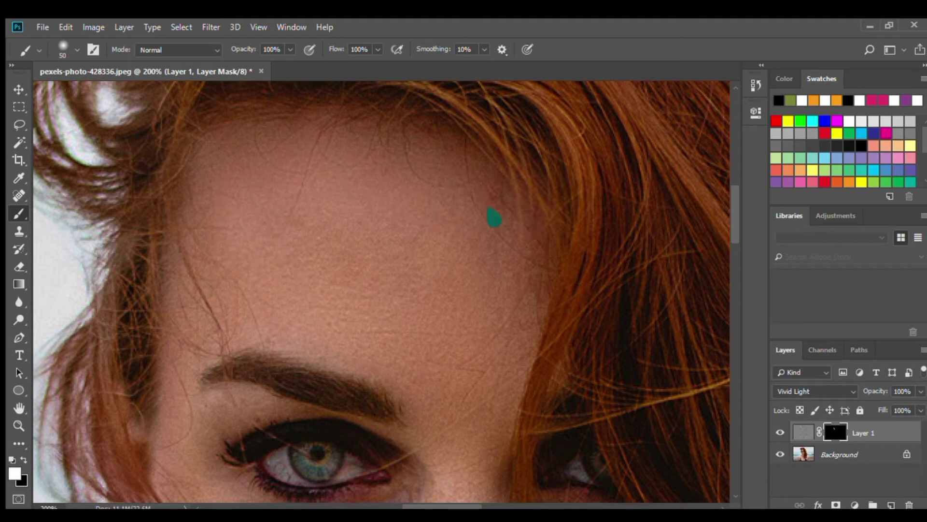
# Continue painting white on the mask over the remaining facial skin, avoiding the eyes, brows, lips and hair.
pyautogui.scroll(-5, 475, 226)
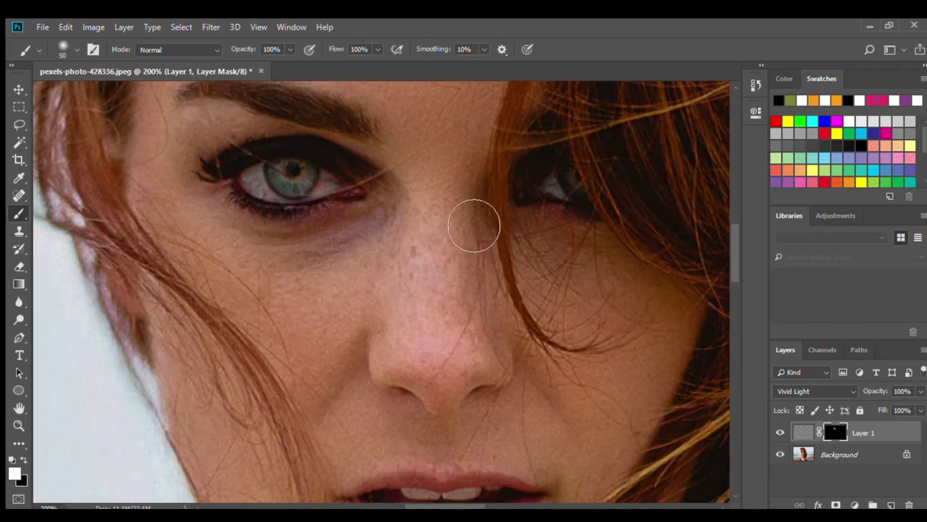
pyautogui.scroll(-3, 255, 265)
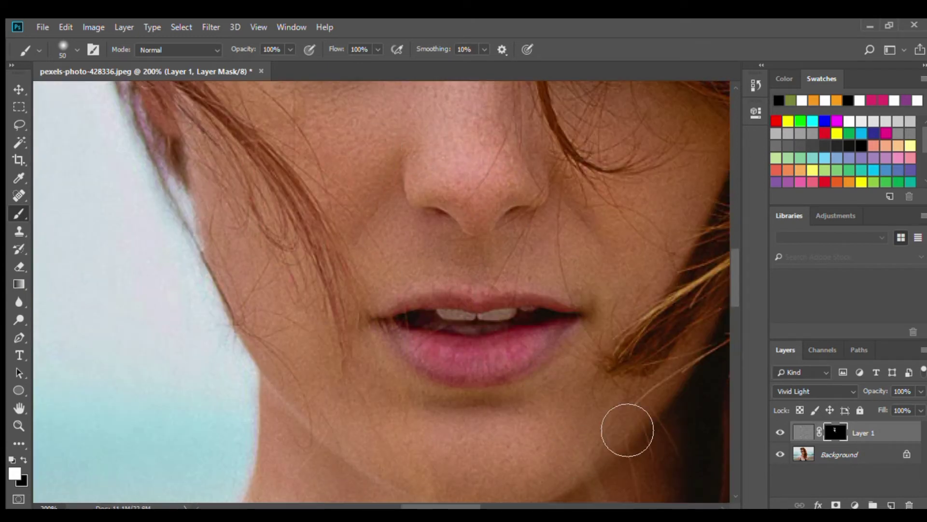
pyautogui.scroll(-1, 265, 315)
pyautogui.scroll(8, 563, 353)
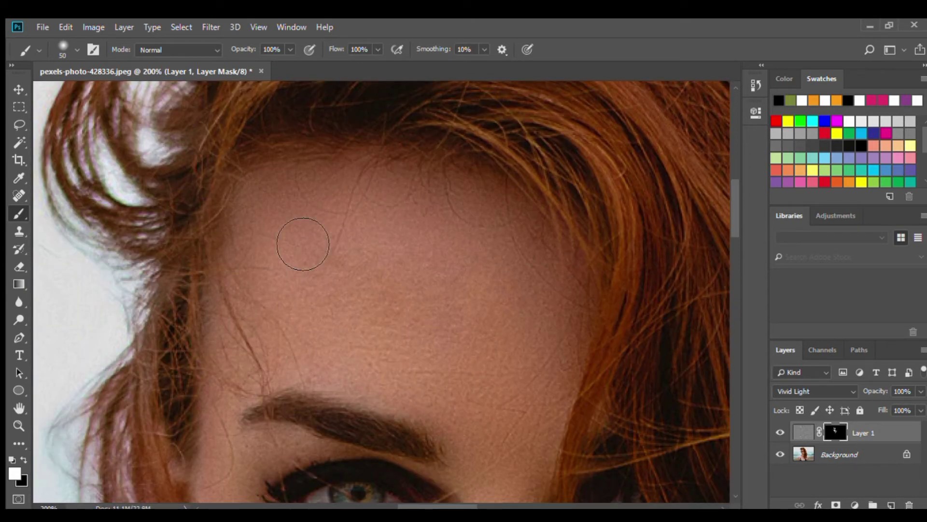
pyautogui.moveTo(504, 383); pyautogui.dragTo(370, 149)
# Review the smoothed skin on the whole face at 100% zoom.
pyautogui.hotkey('ctrl', '-')
pyautogui.hotkey('ctrl', '-')
pyautogui.press('z')
pyautogui.click(357, 162)
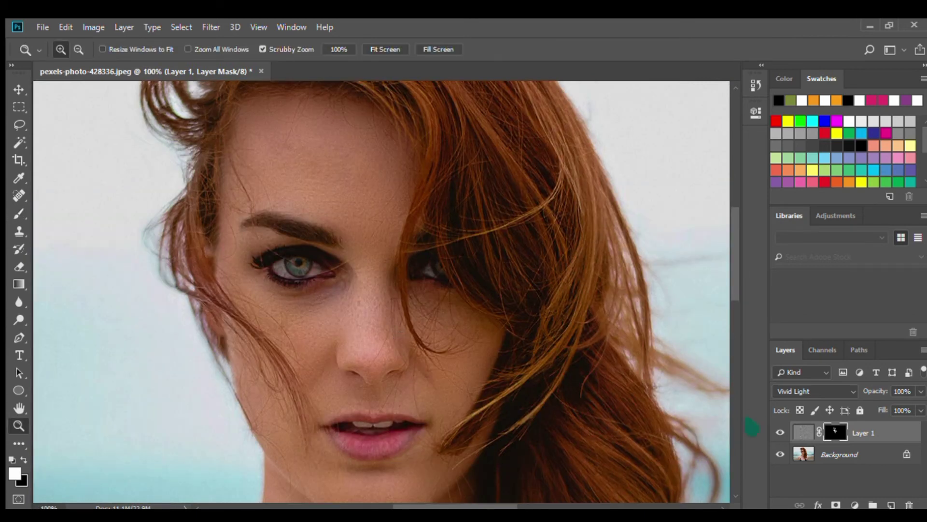
# Toggle the visibility of Layer 1 to compare the skin with and without the smoothing.
pyautogui.click(782, 436)
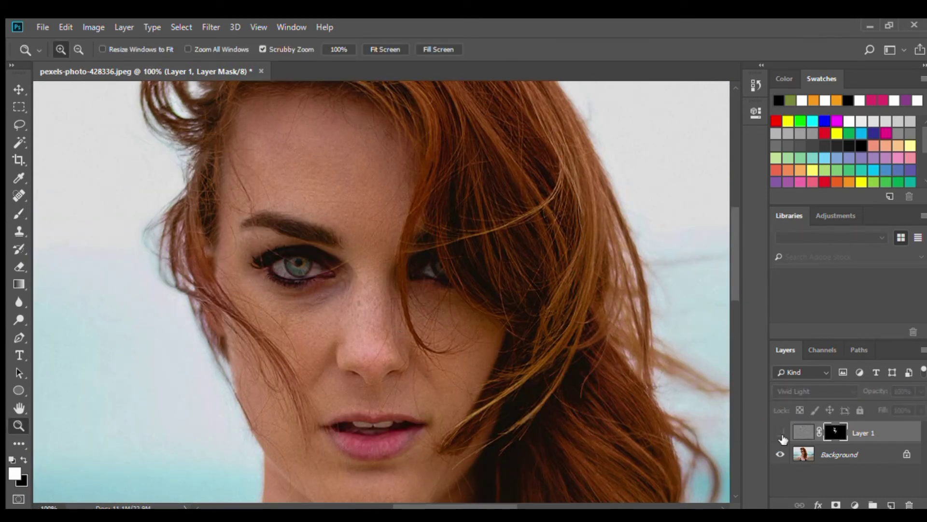
pyautogui.click(782, 436)
pyautogui.click(782, 436)
pyautogui.click(782, 436)
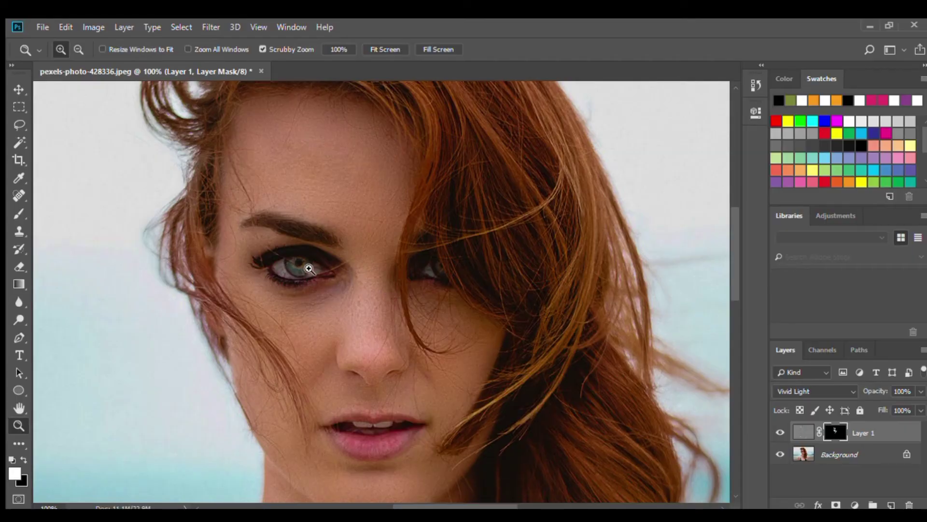
# Trace a closed Pen tool path around the white of the fully visible eye, leaving out the iris.
pyautogui.click(308, 268)
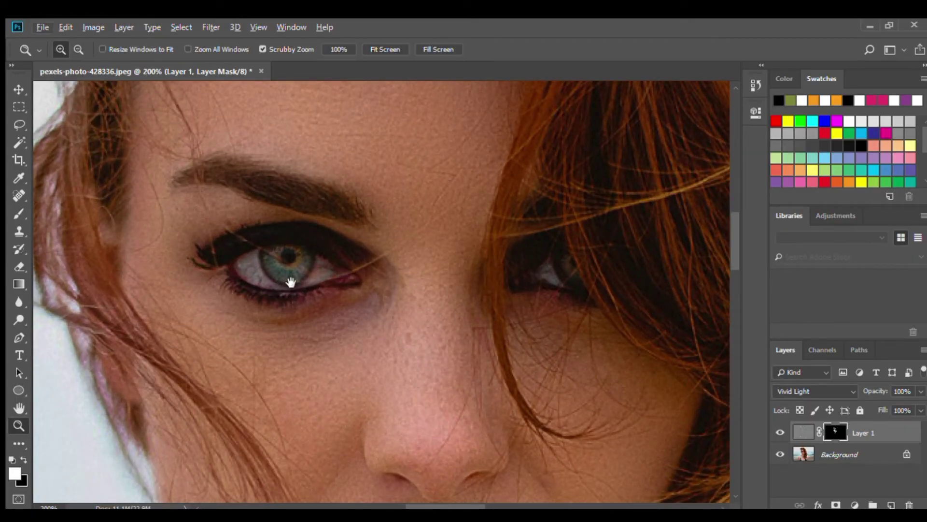
pyautogui.moveTo(291, 282); pyautogui.dragTo(439, 269)
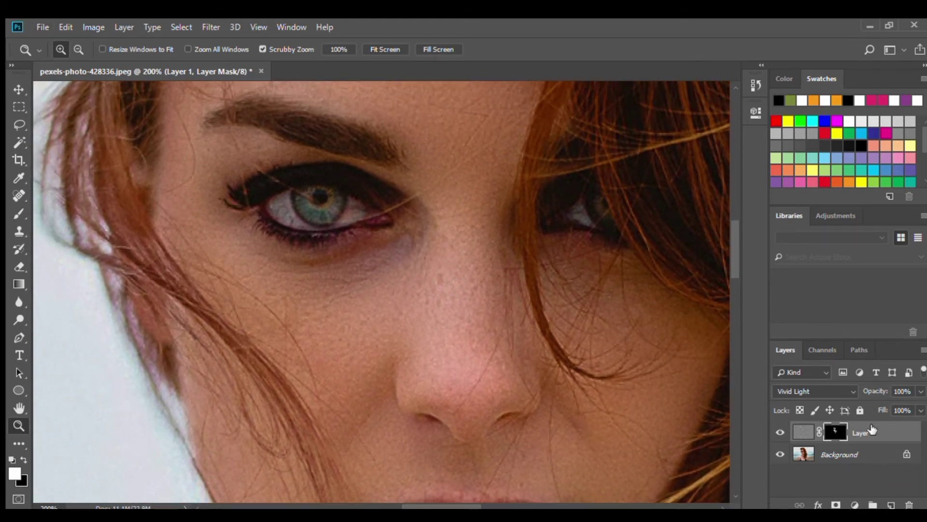
pyautogui.moveTo(440, 270); pyautogui.dragTo(370, 238)
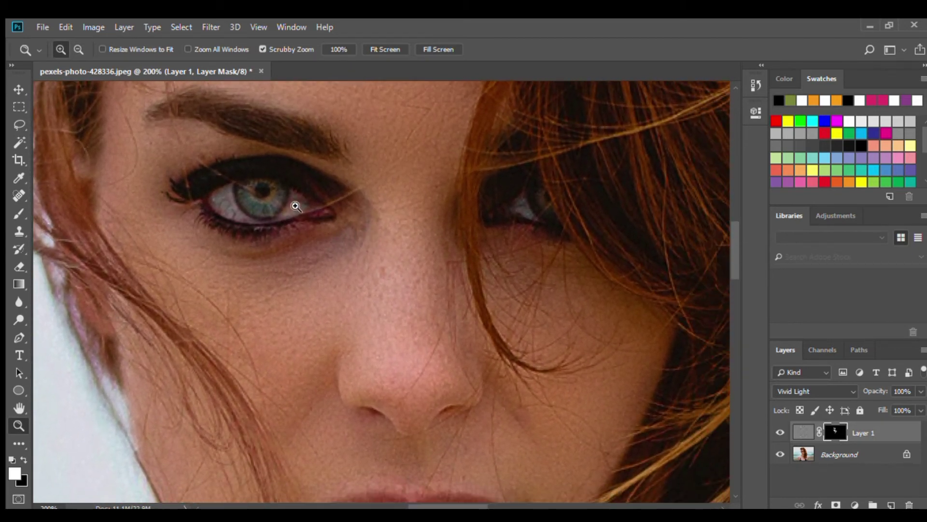
pyautogui.press('p')
pyautogui.click(289, 185)
pyautogui.moveTo(256, 220); pyautogui.dragTo(222, 217)
pyautogui.keyDown('alt'); pyautogui.click(256, 220); pyautogui.keyUp('alt')
pyautogui.moveTo(237, 182); pyautogui.dragTo(248, 155)
pyautogui.keyDown('alt'); pyautogui.click(237, 182); pyautogui.keyUp('alt')
pyautogui.moveTo(202, 198); pyautogui.dragTo(198, 207)
pyautogui.keyDown('alt'); pyautogui.click(202, 198); pyautogui.keyUp('alt')
pyautogui.moveTo(279, 222); pyautogui.dragTo(331, 206)
pyautogui.keyDown('alt'); pyautogui.click(280, 222); pyautogui.keyUp('alt')
pyautogui.moveTo(308, 205)
pyautogui.mouseDown()
pyautogui.moveTo(309, 194)
pyautogui.moveTo(280, 180)
pyautogui.mouseUp()
pyautogui.keyDown('alt'); pyautogui.click(308, 205); pyautogui.keyUp('alt')
# Add a new layer, turn the eye path into a selection, and fill it with white on that layer.
pyautogui.click(891, 505)
pyautogui.hotkey('ctrl', 'Return')
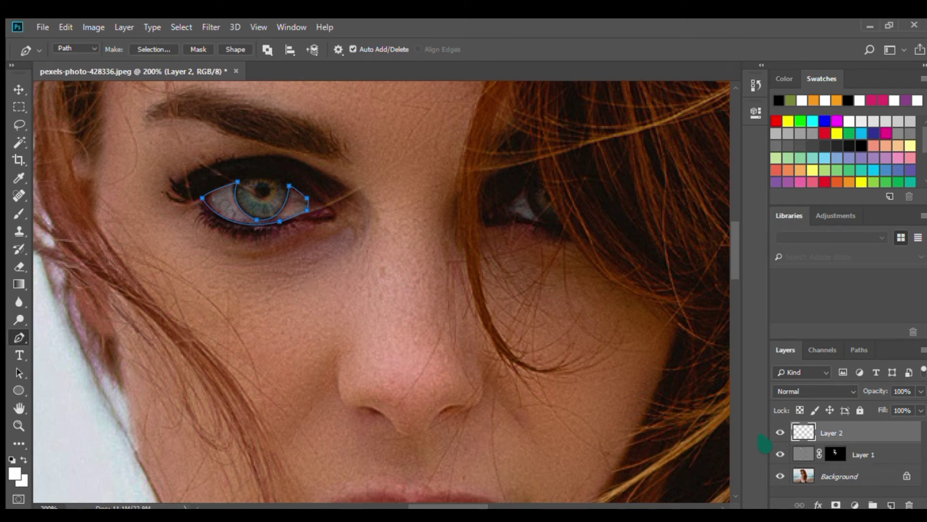
pyautogui.hotkey('ctrl', 'Return')
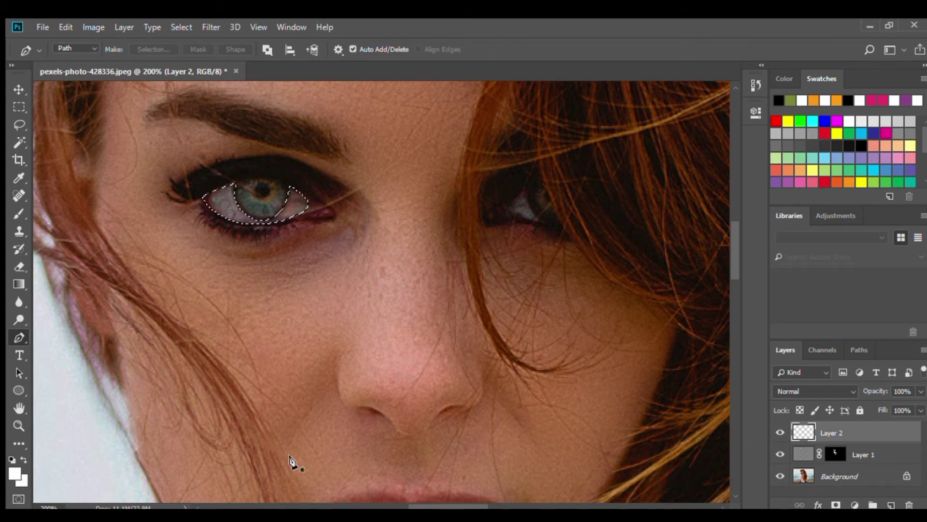
pyautogui.press('i')
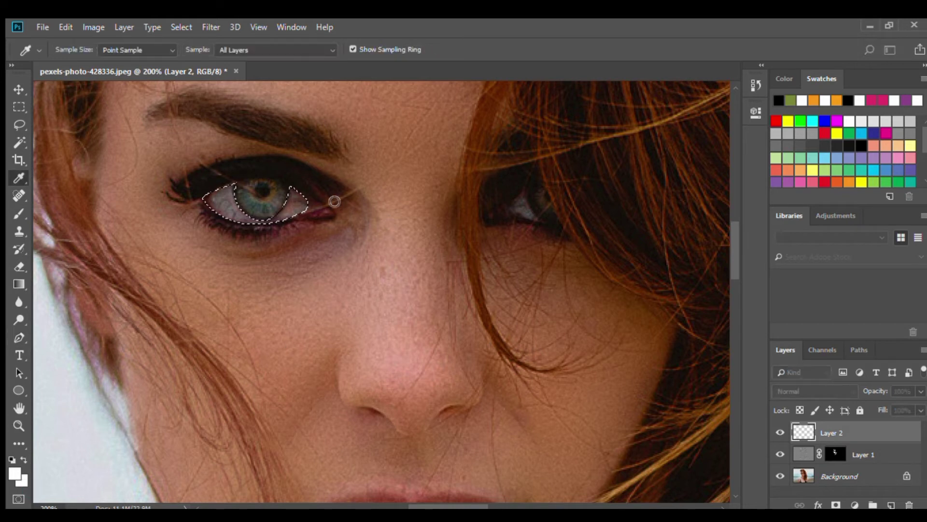
pyautogui.press('p')
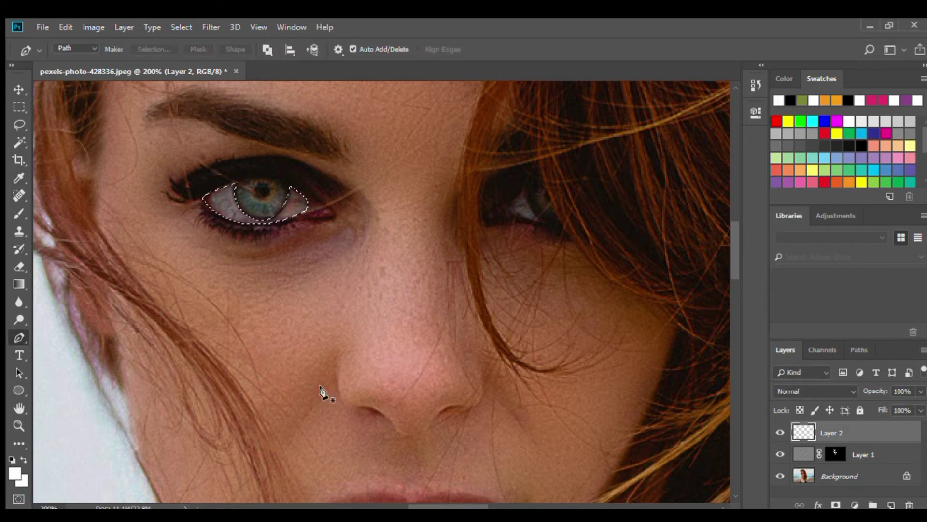
pyautogui.hotkey('alt', 'BackSpace')
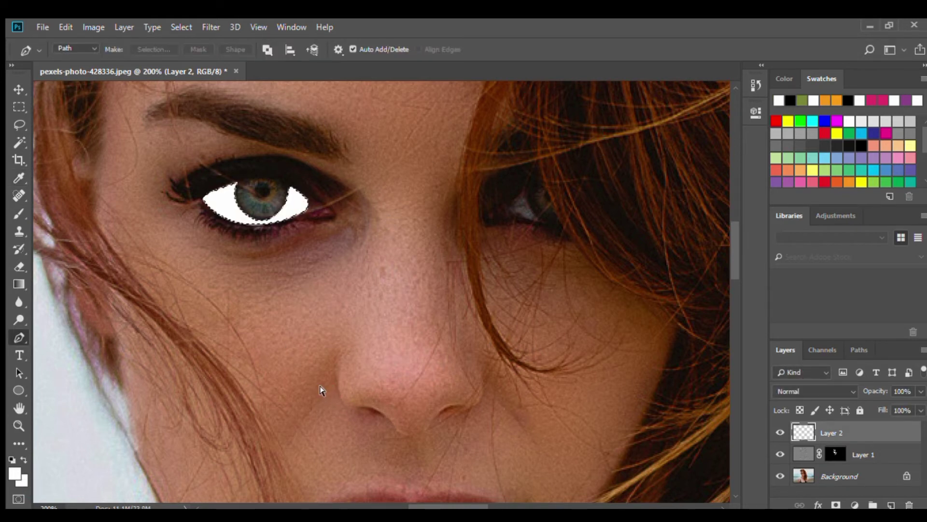
pyautogui.hotkey('ctrl', 'd')
# Outline the visible white of the hair-covered eye with the Pen tool and fill it with white on Layer 2.
pyautogui.click(527, 190)
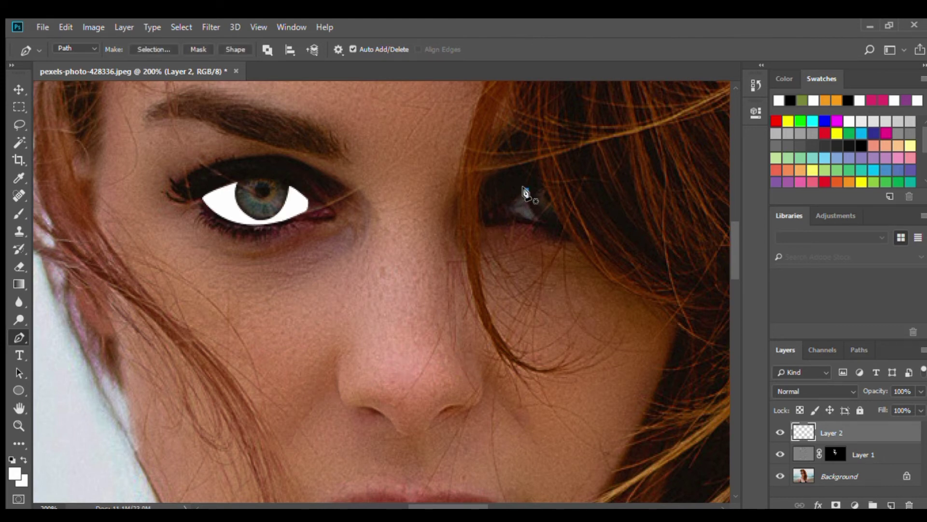
pyautogui.click(504, 213)
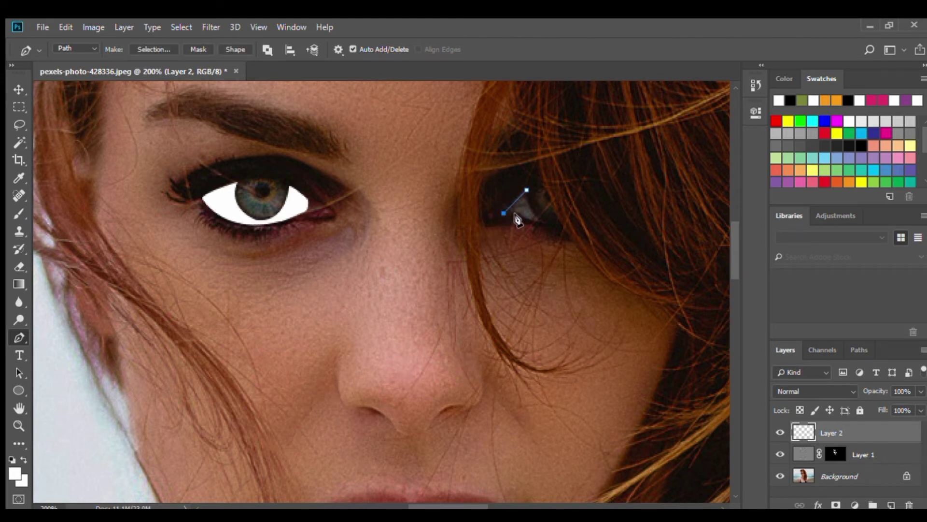
pyautogui.click(546, 219)
pyautogui.click(527, 190)
pyautogui.click(533, 218)
pyautogui.hotkey('ctrl', 'Return')
pyautogui.hotkey('alt', 'BackSpace')
pyautogui.hotkey('ctrl', 'd')
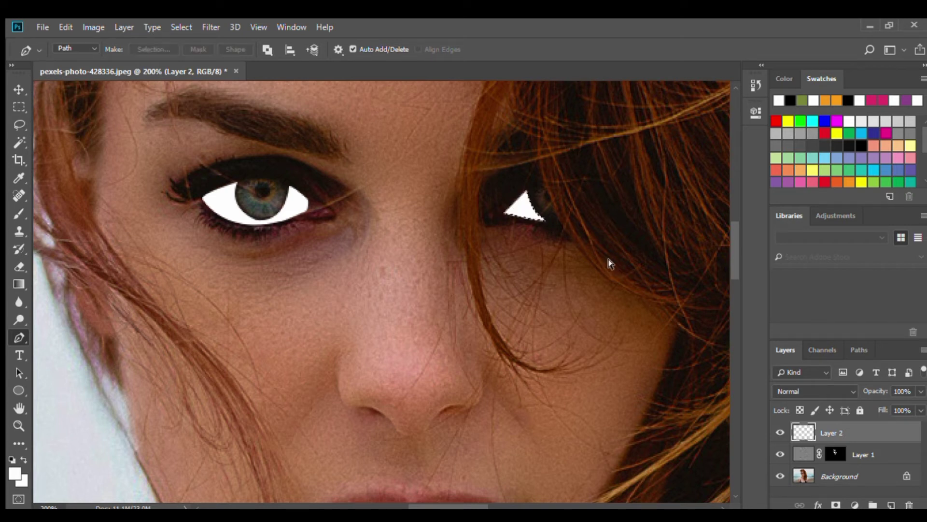
# Examine the white fills in both eyes at several zoom levels.
pyautogui.press('v')
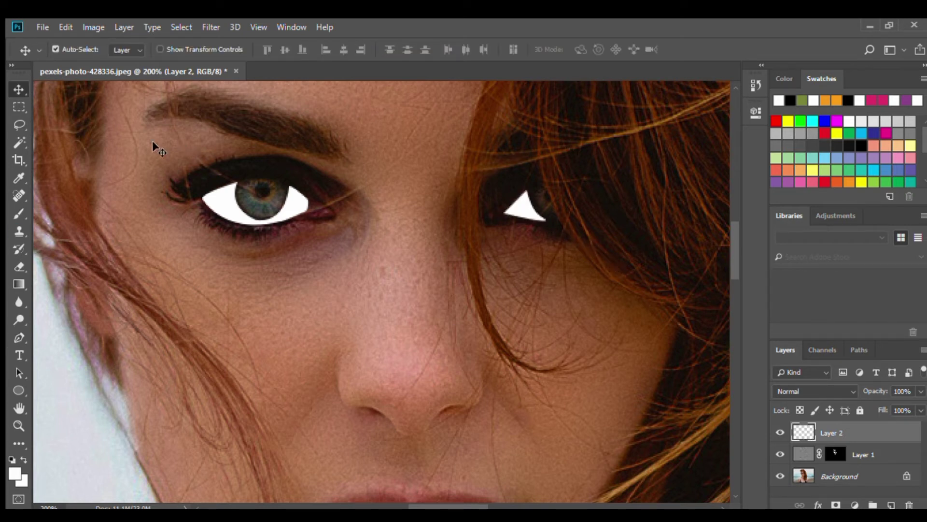
pyautogui.press('z')
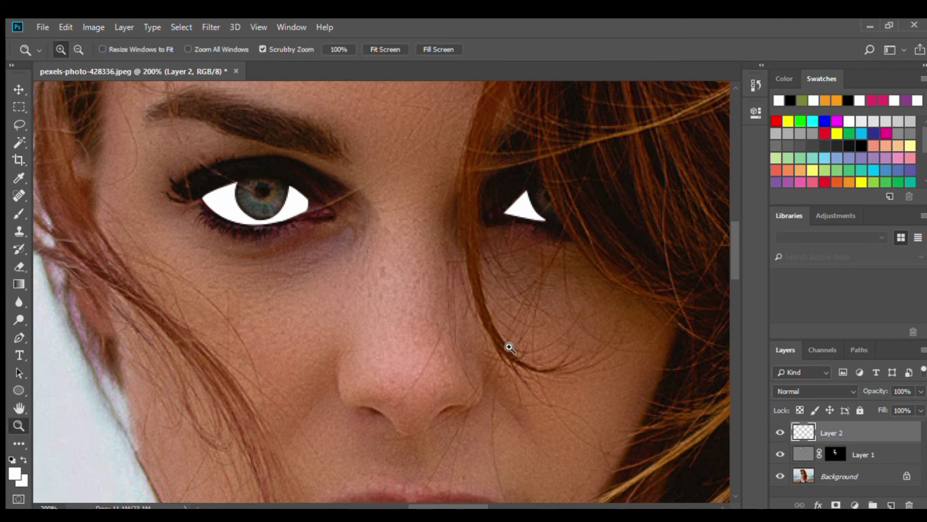
pyautogui.keyDown('alt'); pyautogui.click(503, 346); pyautogui.keyUp('alt')
pyautogui.keyDown('alt'); pyautogui.click(502, 338); pyautogui.keyUp('alt')
pyautogui.click(472, 332)
pyautogui.click(473, 332)
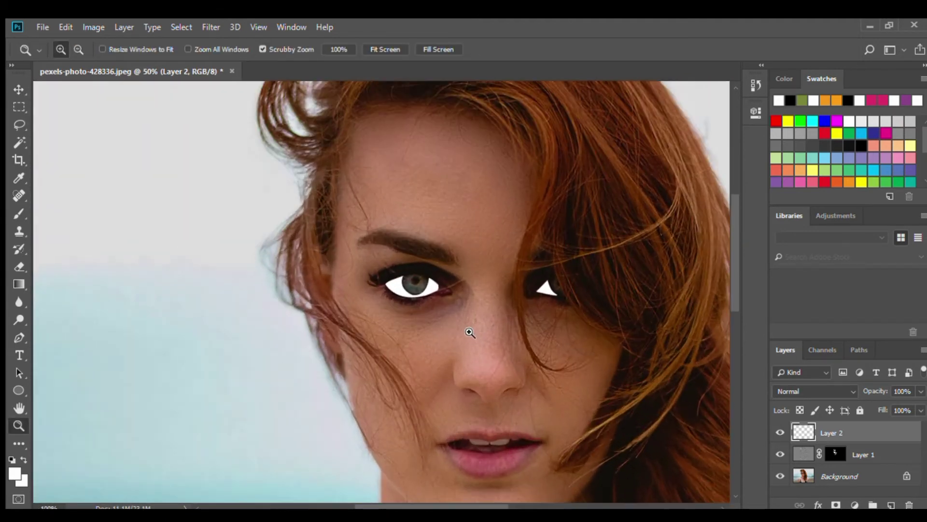
pyautogui.moveTo(475, 392); pyautogui.dragTo(436, 383)
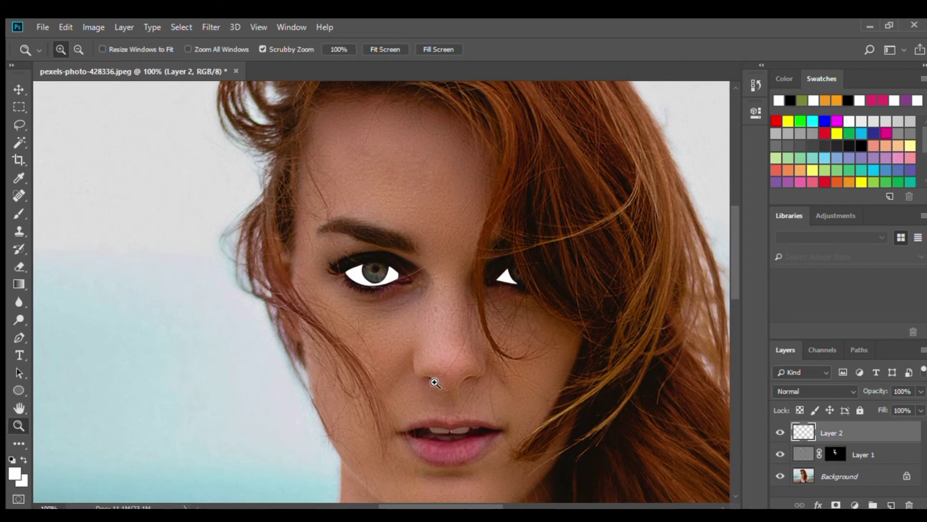
pyautogui.click(438, 317)
pyautogui.click(436, 317)
pyautogui.moveTo(468, 361); pyautogui.dragTo(444, 380)
pyautogui.keyDown('alt'); pyautogui.click(484, 344); pyautogui.keyUp('alt')
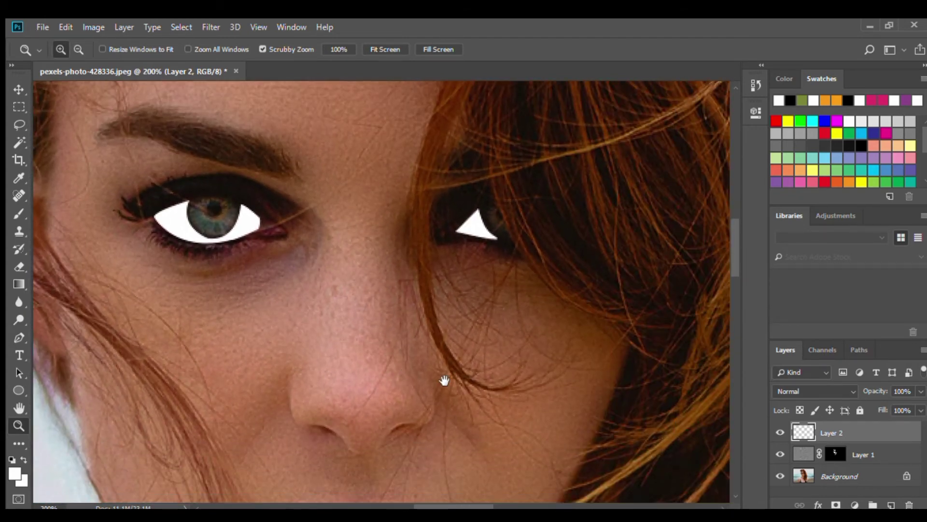
# Set Layer 2's blend mode to Overlay and duplicate the layer twice.
pyautogui.press('v')
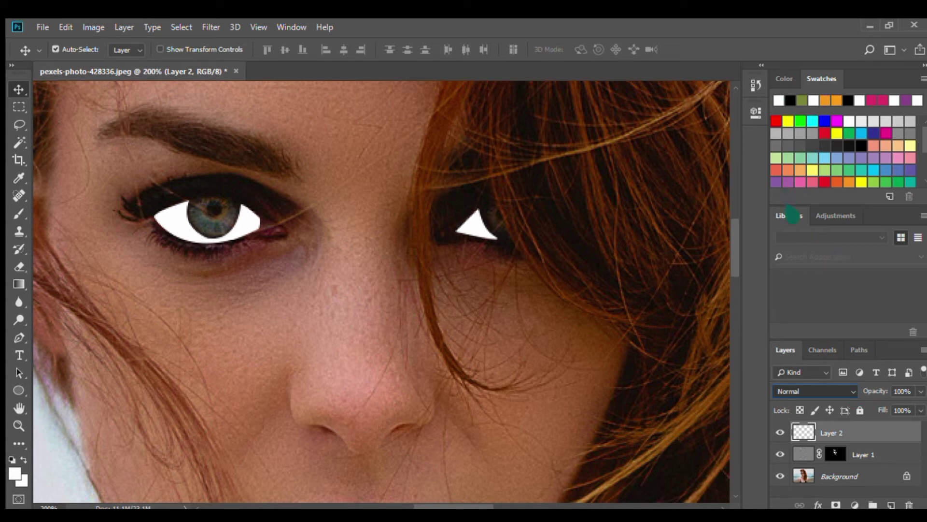
pyautogui.hotkey('shift', 'alt', 'o')
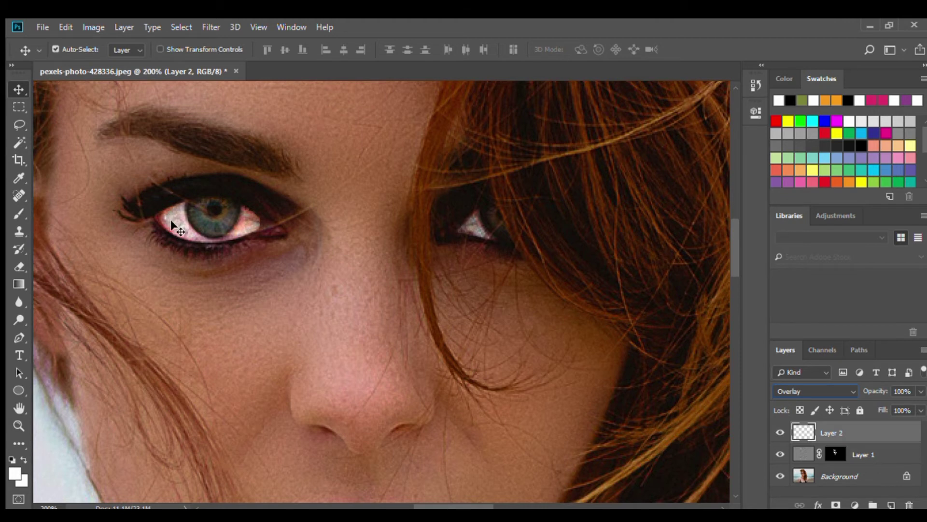
pyautogui.hotkey('ctrl', 'j')
pyautogui.hotkey('ctrl', 'j')
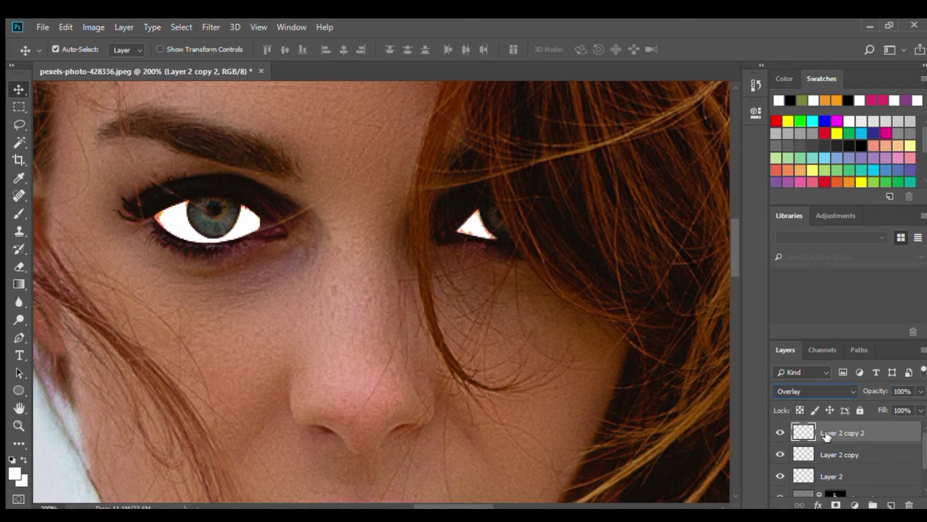
# Delete the topmost copy of Layer 2 and set the remaining copy's opacity to 32%.
pyautogui.moveTo(826, 435); pyautogui.dragTo(909, 505)
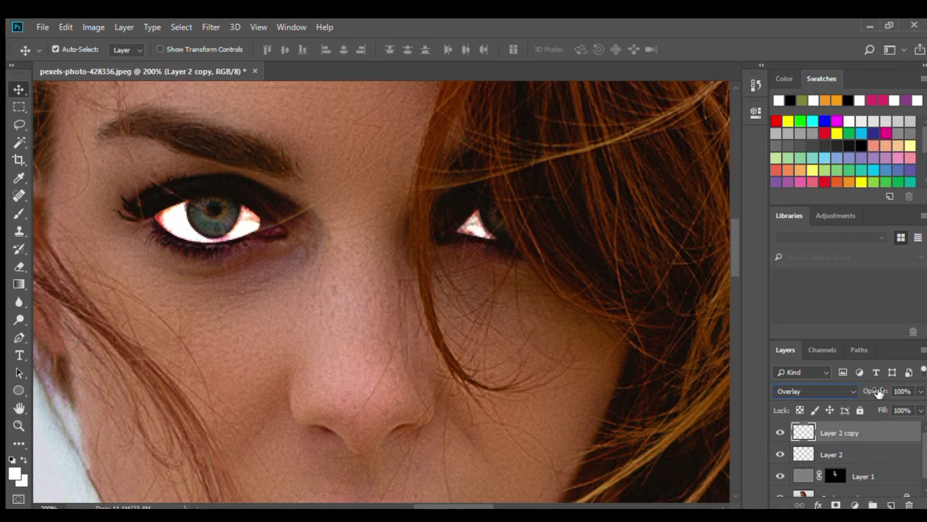
pyautogui.moveTo(875, 392)
pyautogui.mouseDown()
pyautogui.moveTo(864, 394)
pyautogui.moveTo(886, 391)
pyautogui.mouseUp()
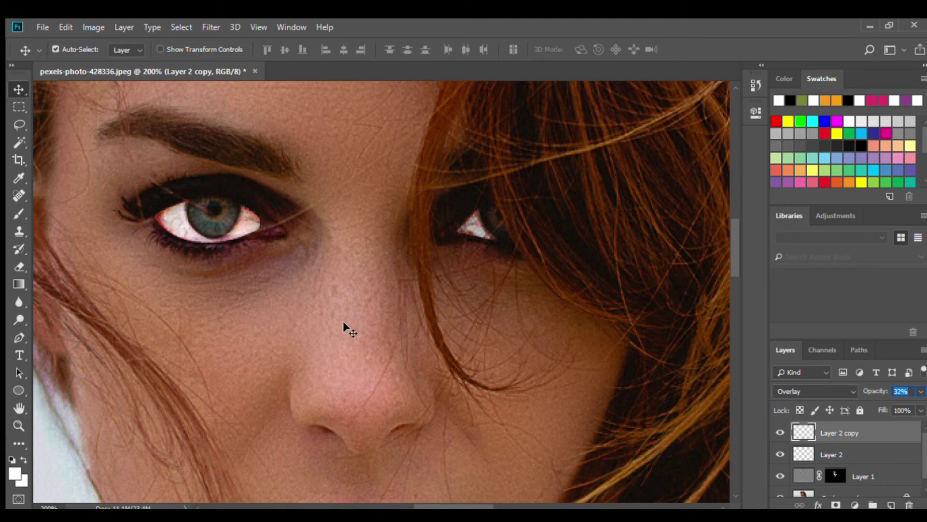
# Merge Layer 2 and Layer 2 copy into a single layer.
pyautogui.click(365, 310)
pyautogui.press('z')
pyautogui.keyDown('alt'); pyautogui.click(398, 325); pyautogui.keyUp('alt')
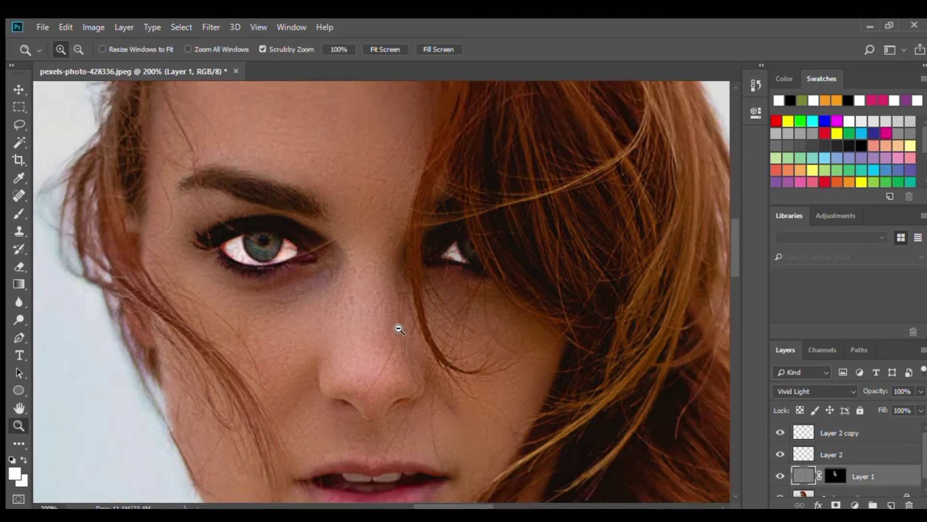
pyautogui.keyDown('alt'); pyautogui.click(398, 325); pyautogui.keyUp('alt')
pyautogui.keyDown('alt'); pyautogui.click(399, 325); pyautogui.keyUp('alt')
pyautogui.click(368, 302)
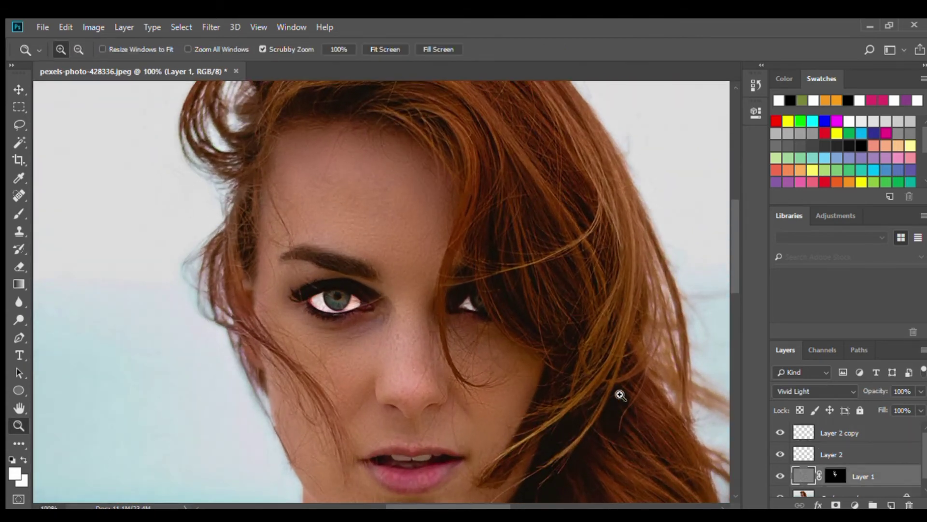
pyautogui.click(829, 438)
pyautogui.keyDown('shift'); pyautogui.click(842, 453); pyautogui.keyUp('shift')
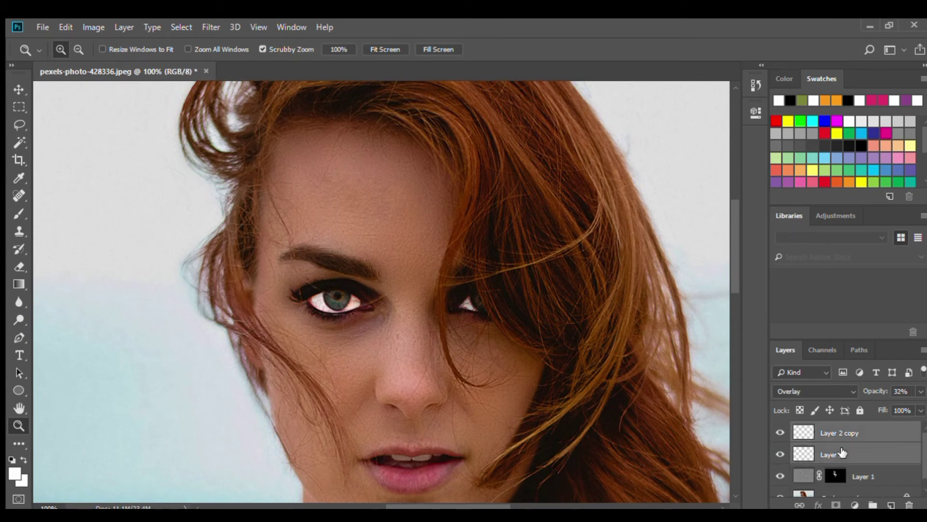
pyautogui.hotkey('ctrl', 'e')
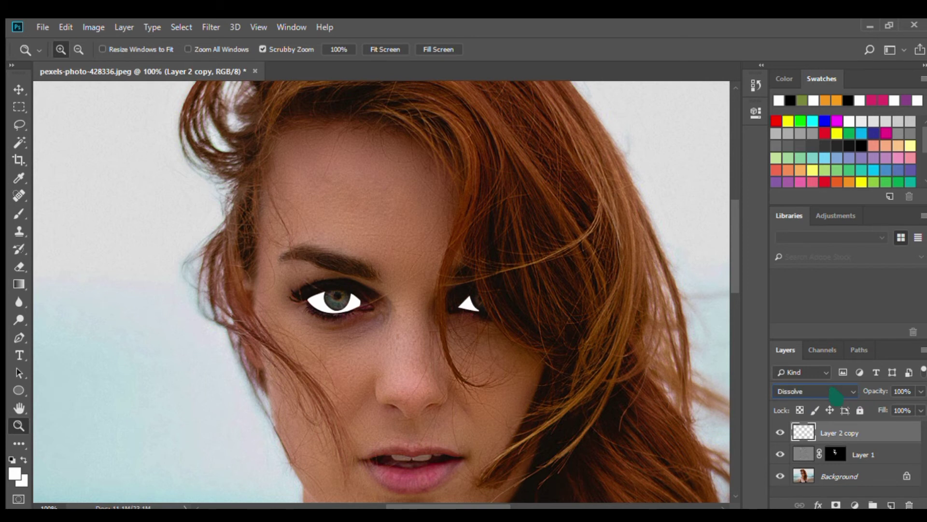
# Try several blend modes on the merged eye-white layer and settle on Soft Light.
pyautogui.scroll(-1, 836, 396)
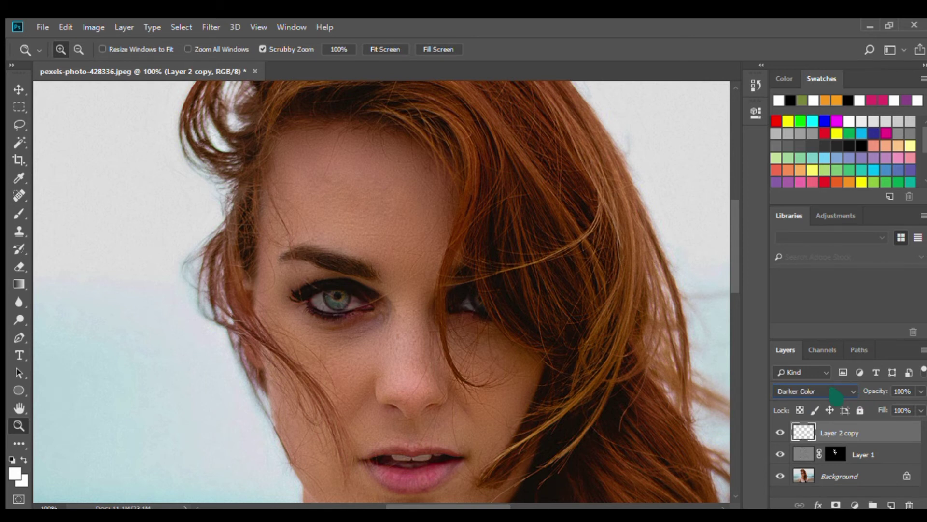
pyautogui.scroll(-2, 836, 396)
pyautogui.scroll(-3, 836, 396)
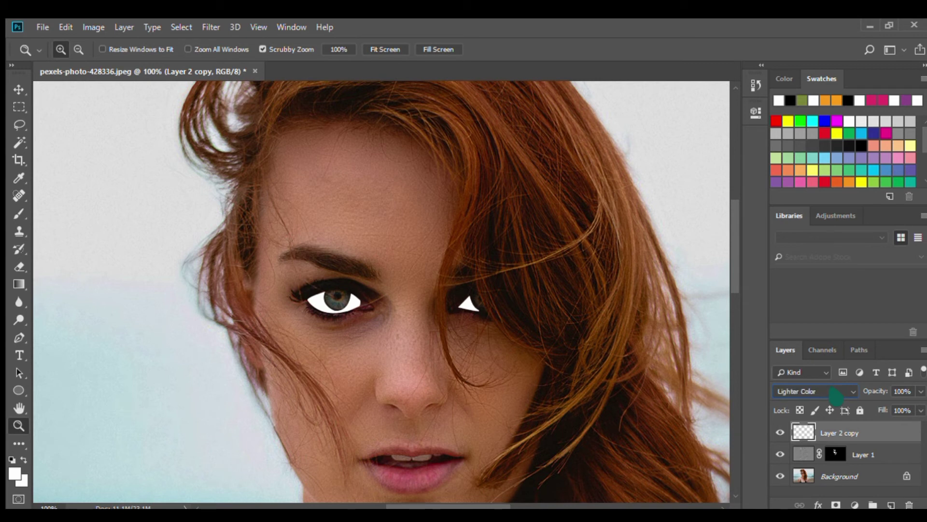
pyautogui.scroll(-1, 836, 396)
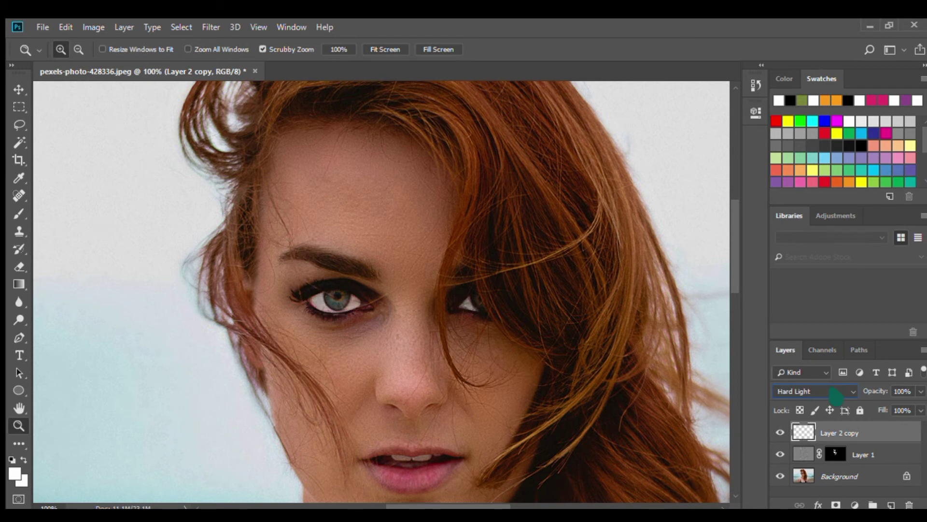
pyautogui.scroll(1, 836, 396)
# Heal the veins in the white of the fully visible eye on the Background layer with a size 6 Spot Healing Brush.
pyautogui.click(304, 300)
pyautogui.click(305, 300)
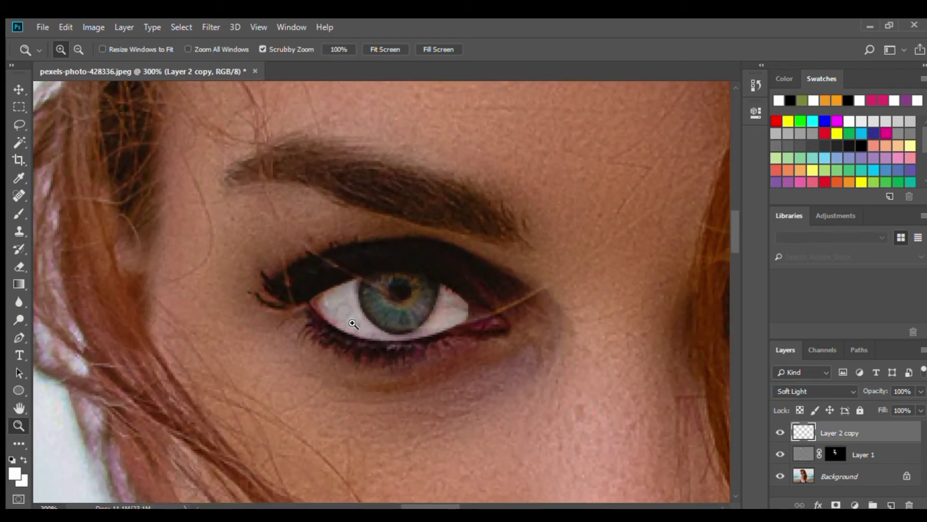
pyautogui.click(371, 335)
pyautogui.click(372, 335)
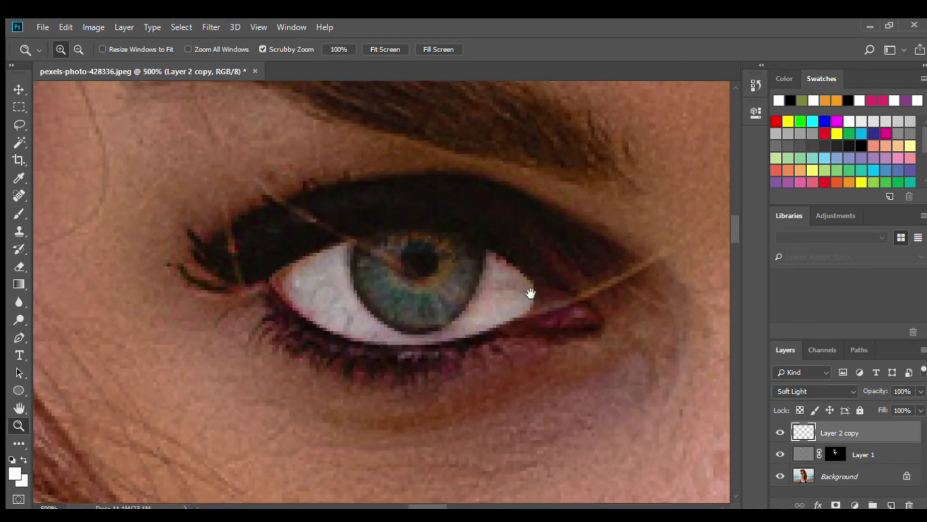
pyautogui.moveTo(530, 291); pyautogui.dragTo(501, 311)
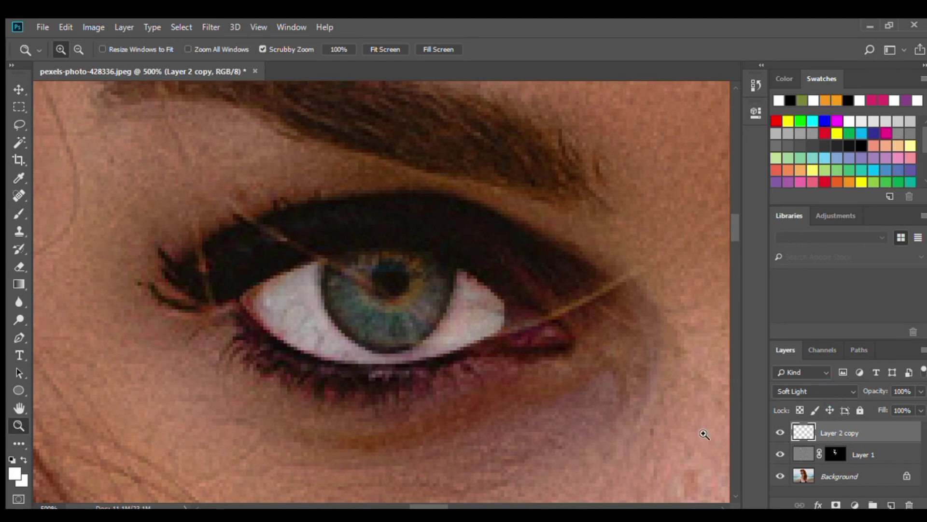
pyautogui.press('j')
pyautogui.hotkey('alt', ',')
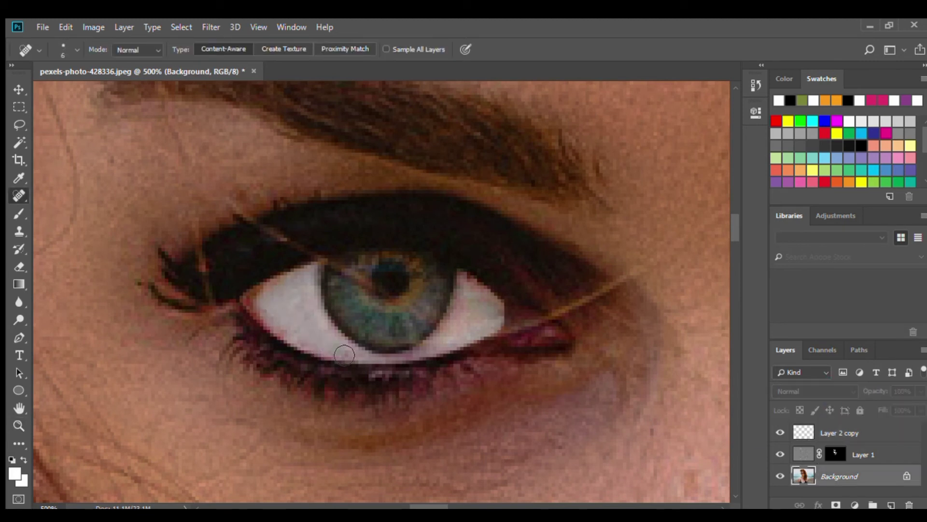
pyautogui.click(499, 324)
pyautogui.click(470, 288)
# Try a Spot Healing Brush stroke on the white of the hair-covered eye and undo it.
pyautogui.moveTo(538, 315); pyautogui.dragTo(158, 304)
pyautogui.moveTo(642, 309); pyautogui.dragTo(410, 310)
pyautogui.moveTo(419, 295); pyautogui.dragTo(386, 327)
pyautogui.hotkey('ctrl', 'z')
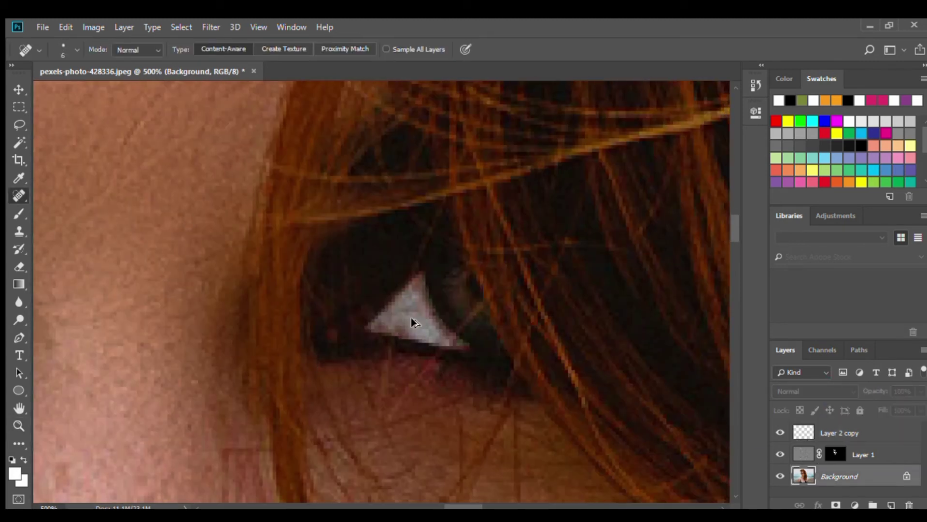
pyautogui.press('[')
pyautogui.press('[')
pyautogui.press('[')
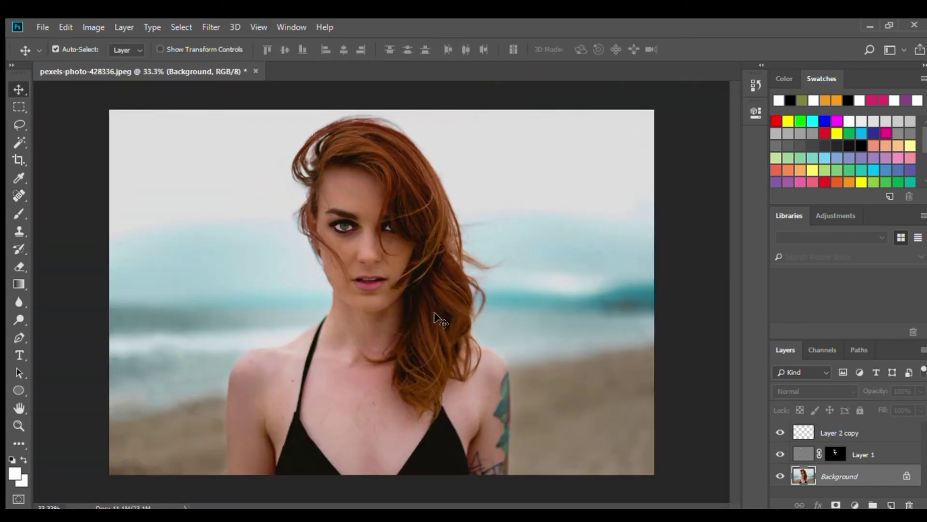
# Draw a white circle over the fully visible iris and place a duplicate over the iris of the hair-covered eye.
pyautogui.press('z')
pyautogui.click(310, 193)
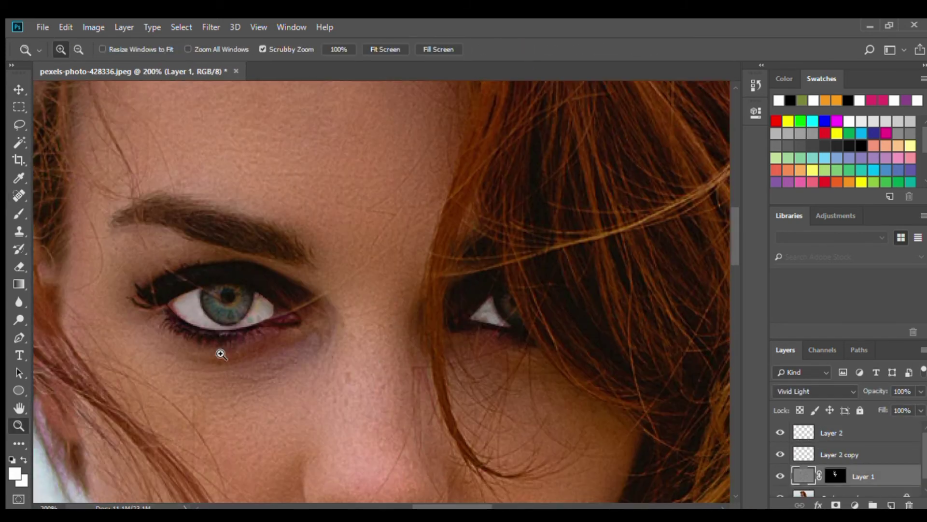
pyautogui.press('u')
pyautogui.moveTo(203, 280)
pyautogui.mouseDown()
pyautogui.moveTo(252, 329)
pyautogui.moveTo(520, 300)
pyautogui.mouseUp()
pyautogui.press('v')
pyautogui.hotkey('ctrl', 't')
pyautogui.press('Return')
# Recolour the circle over the hair-covered eye with a teal-green swatch and give the other circle the same colour.
pyautogui.press('i')
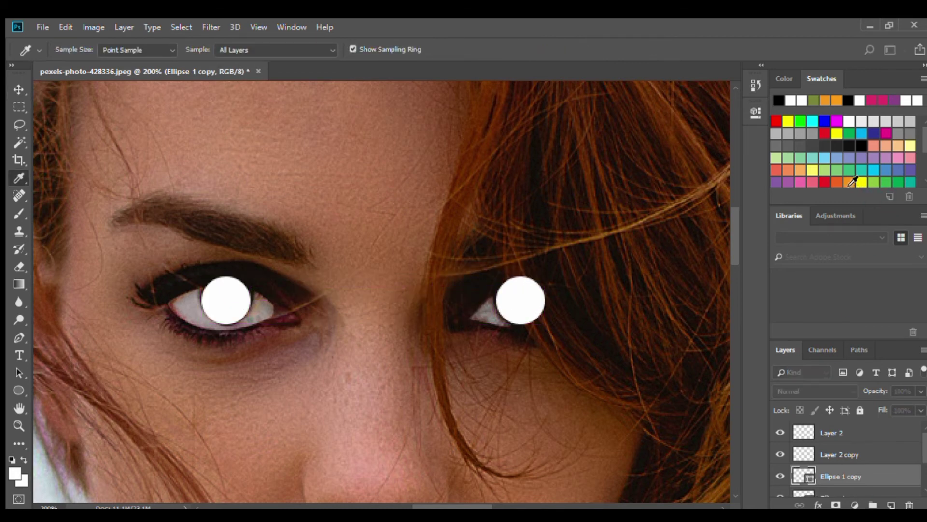
pyautogui.scroll(-1, 852, 181)
pyautogui.scroll(-3, 867, 168)
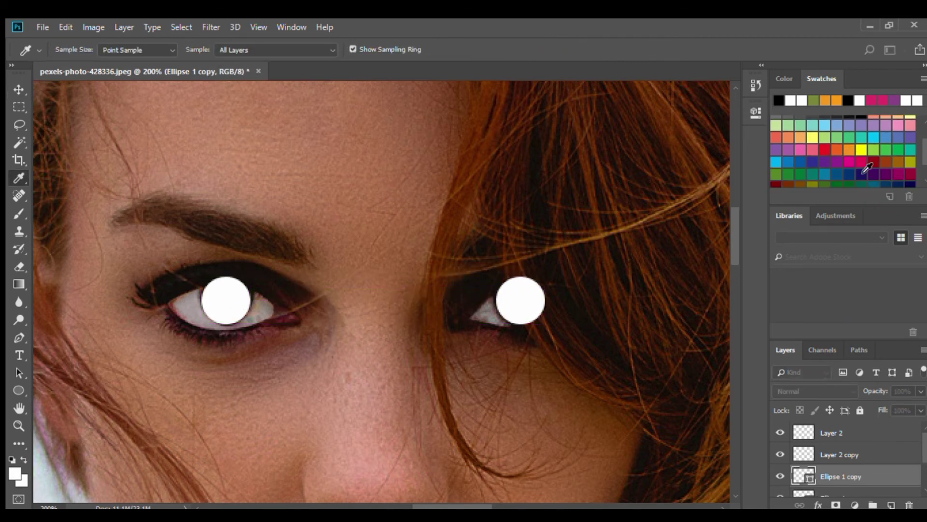
pyautogui.click(913, 140)
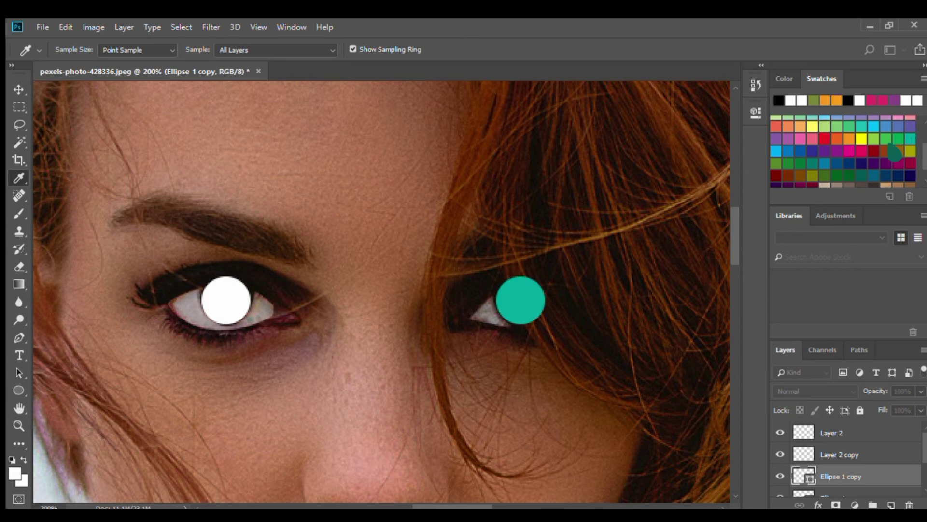
pyautogui.press('v')
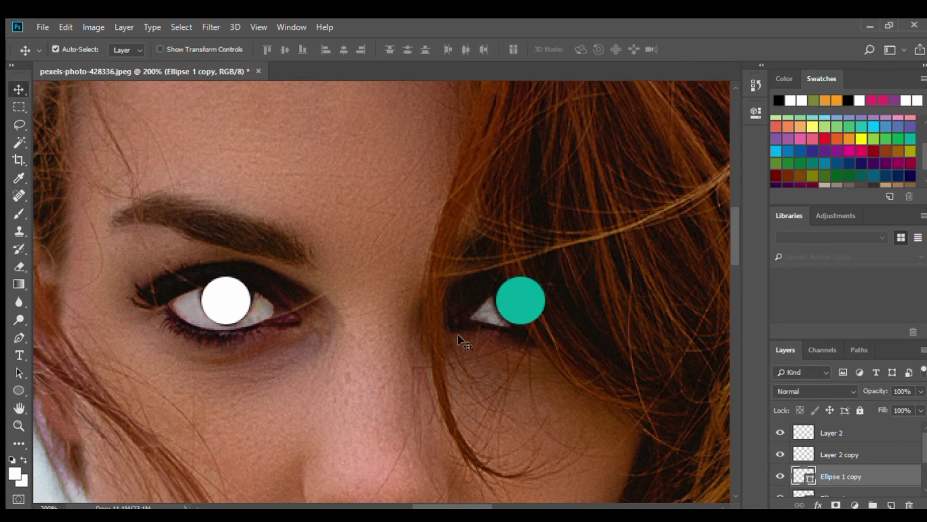
pyautogui.click(224, 296)
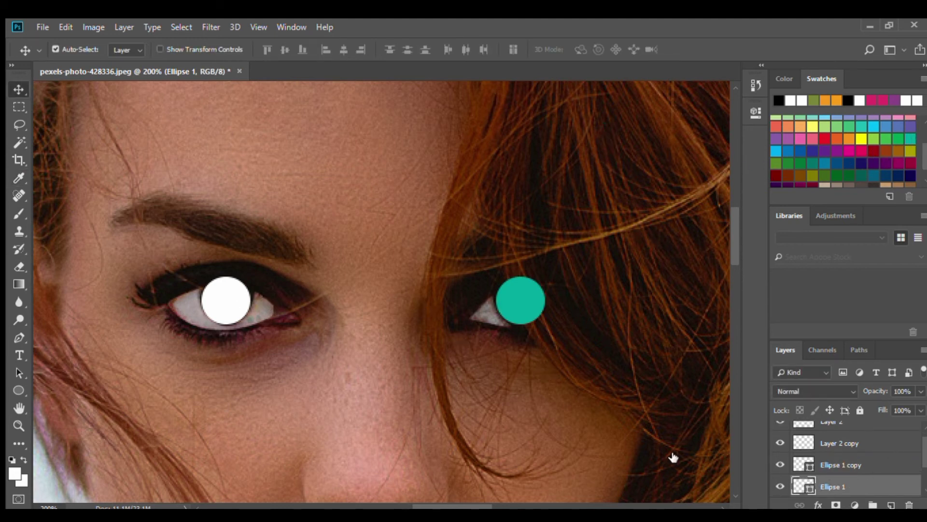
pyautogui.press('i')
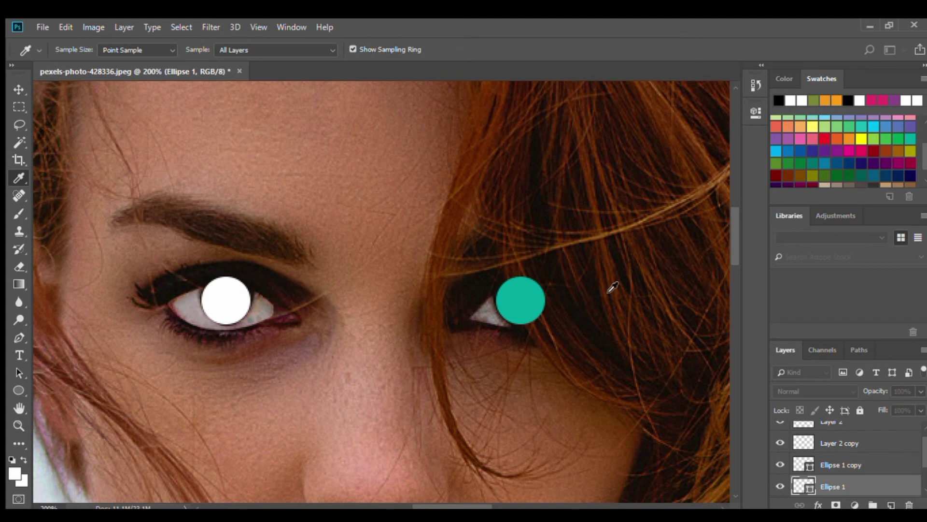
pyautogui.click(534, 307)
pyautogui.press('v')
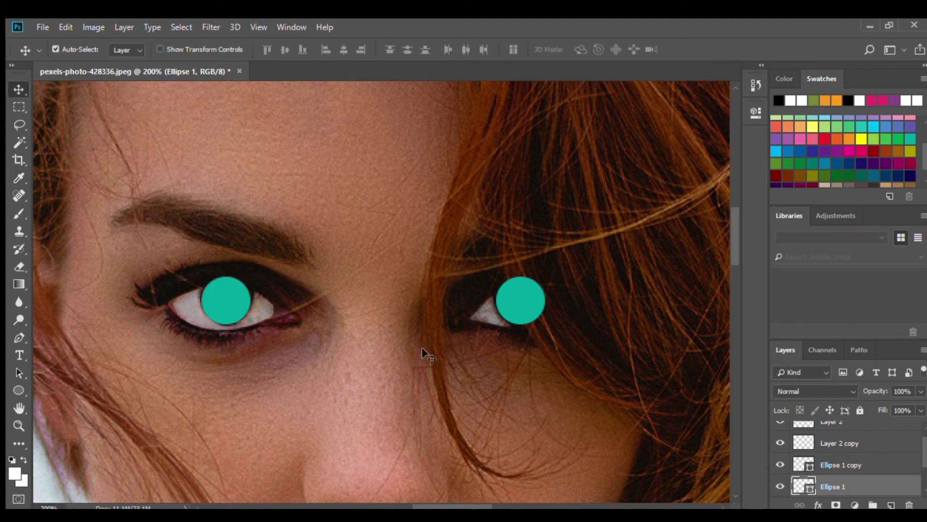
# Set the blend mode of both the Ellipse 1 and Ellipse 1 copy layers to Overlay.
pyautogui.click(845, 388)
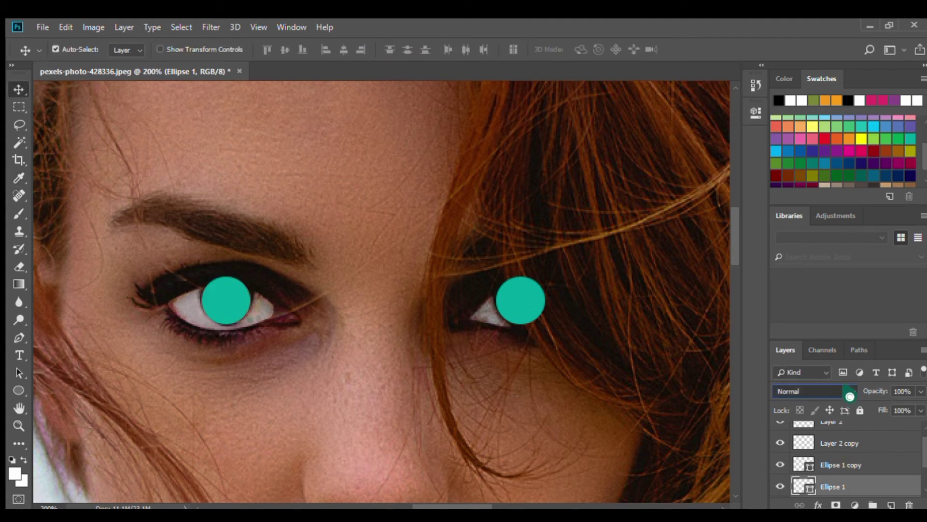
pyautogui.click(796, 214)
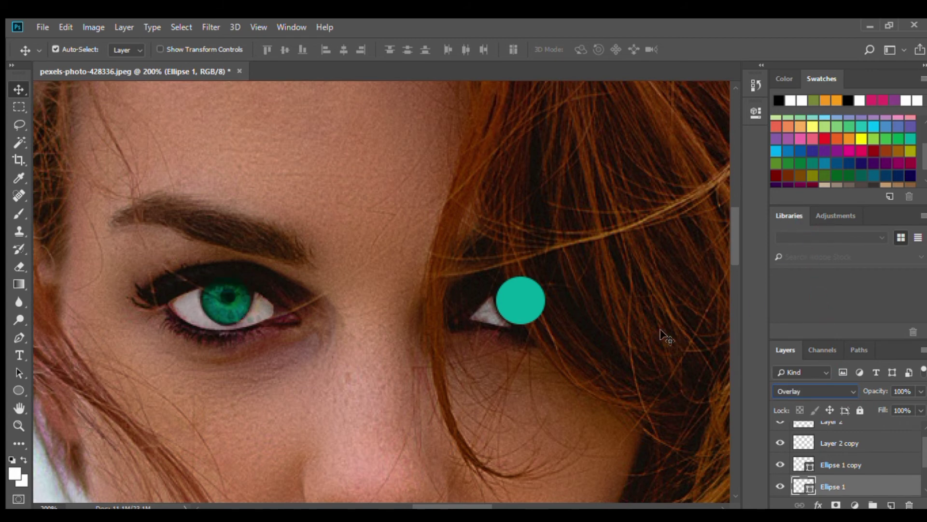
pyautogui.click(511, 300)
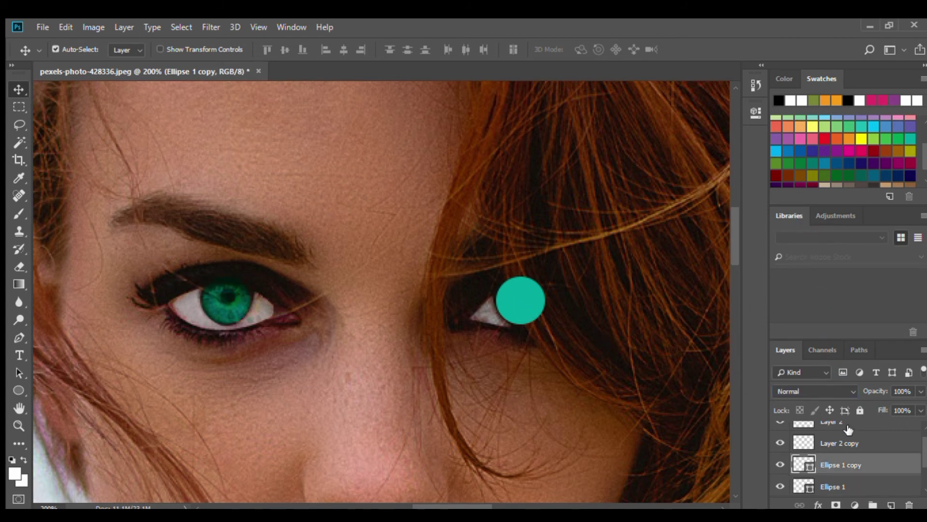
pyautogui.click(852, 390)
pyautogui.click(805, 216)
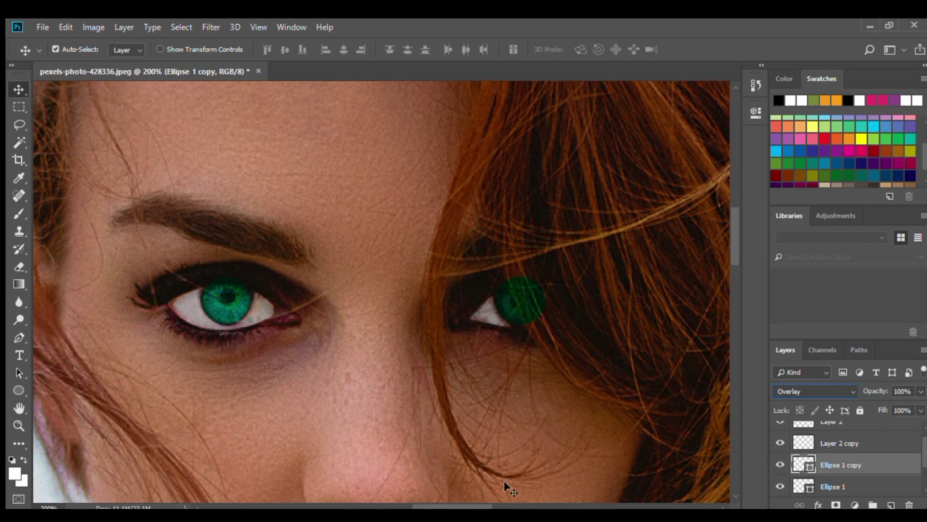
# Rasterize Ellipse 1 copy, select the part of the circle lying over the hair with a Pen path, and delete it.
pyautogui.rightClick(840, 459)
pyautogui.click(735, 231)
pyautogui.click(575, 309)
pyautogui.scroll(1, 539, 321)
pyautogui.press('p')
pyautogui.click(483, 240)
pyautogui.click(522, 341)
pyautogui.click(576, 341)
pyautogui.click(566, 176)
pyautogui.click(483, 240)
pyautogui.hotkey('ctrl', 'Return')
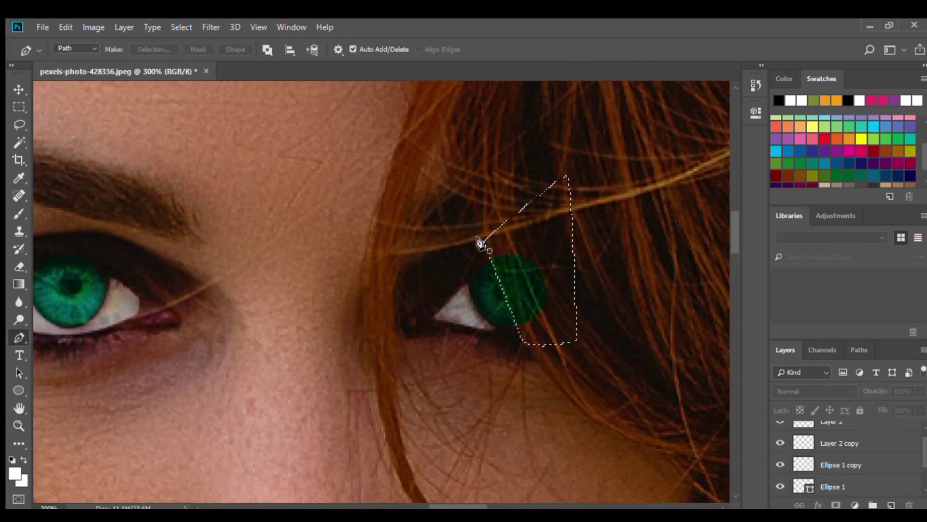
pyautogui.click(840, 443)
pyautogui.press('space')
pyautogui.click(841, 462)
pyautogui.press('Delete')
pyautogui.hotkey('ctrl', 'd')
# Rasterize Ellipse 1 and erase the teal spilling past the edges of both irises with a size 13 Eraser.
pyautogui.moveTo(305, 371); pyautogui.dragTo(414, 323)
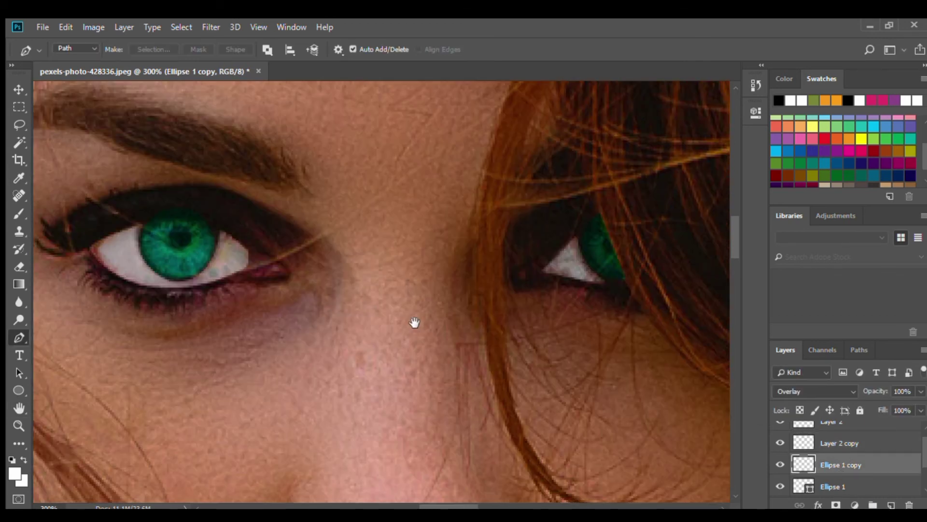
pyautogui.click(835, 486)
pyautogui.rightClick(837, 487)
pyautogui.click(735, 230)
pyautogui.press('e')
pyautogui.moveTo(230, 247)
pyautogui.mouseDown()
pyautogui.moveTo(175, 292)
pyautogui.moveTo(180, 209)
pyautogui.mouseUp()
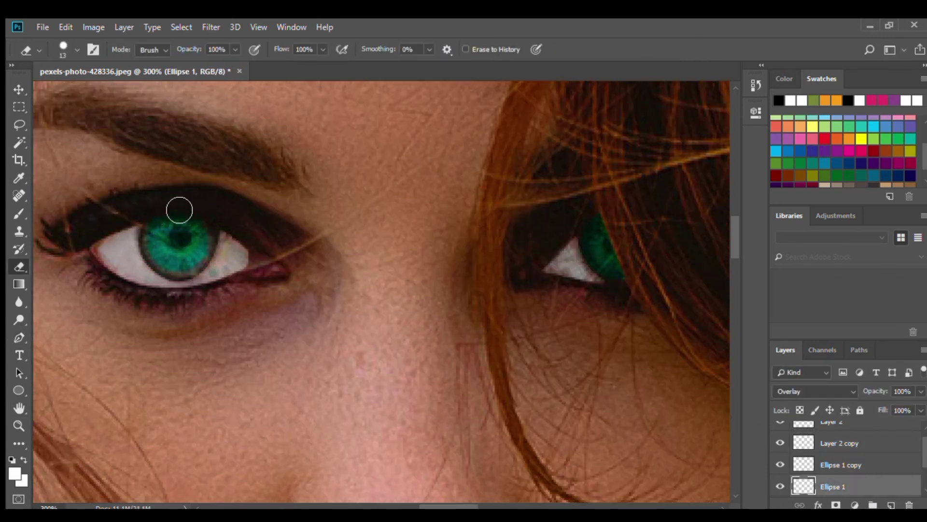
pyautogui.click(852, 466)
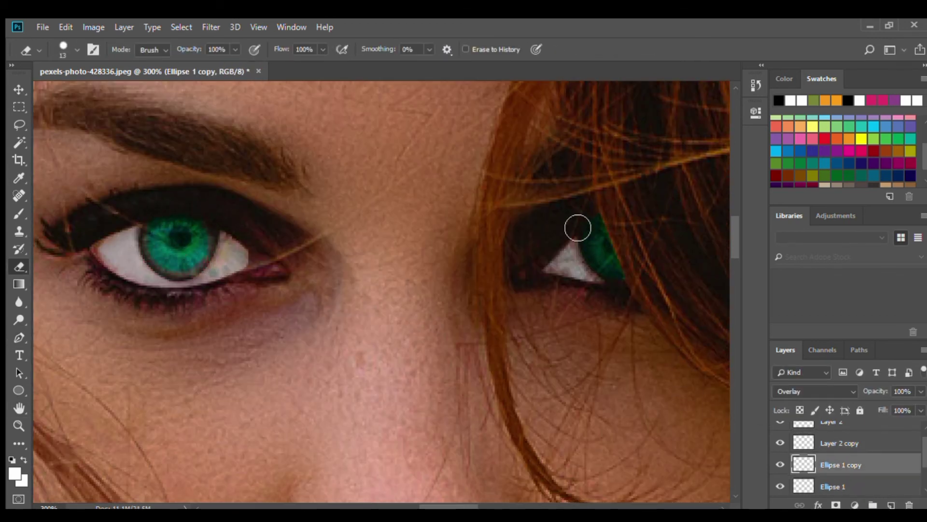
pyautogui.moveTo(607, 215)
pyautogui.mouseDown()
pyautogui.moveTo(580, 257)
pyautogui.moveTo(602, 289)
pyautogui.moveTo(637, 294)
pyautogui.mouseUp()
# Select the Layer 2 copy and Ellipse 1 copy layers together and lower their opacity.
pyautogui.press('z')
pyautogui.keyDown('alt'); pyautogui.click(414, 370); pyautogui.keyUp('alt')
pyautogui.keyDown('alt'); pyautogui.click(414, 369); pyautogui.keyUp('alt')
pyautogui.keyDown('alt'); pyautogui.click(414, 369); pyautogui.keyUp('alt')
pyautogui.keyDown('alt'); pyautogui.click(414, 370); pyautogui.keyUp('alt')
pyautogui.keyDown('alt'); pyautogui.click(404, 433); pyautogui.keyUp('alt')
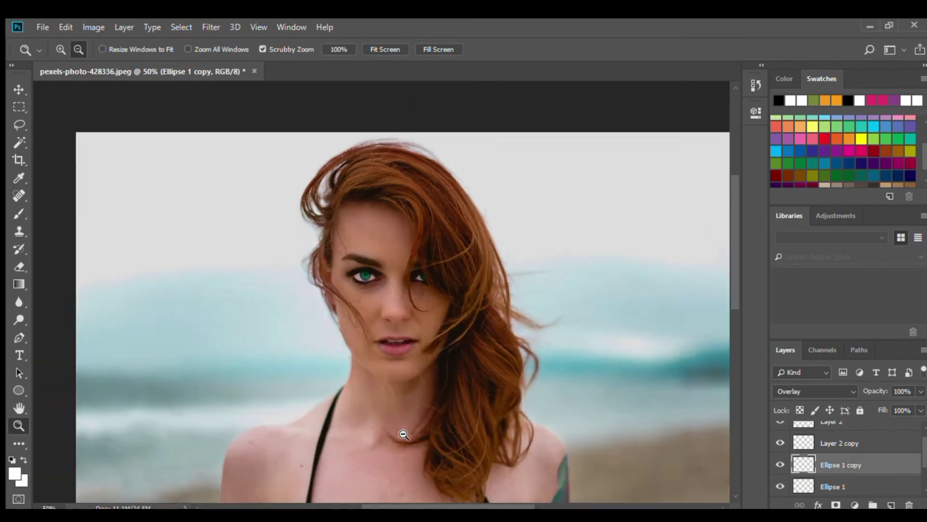
pyautogui.press('v')
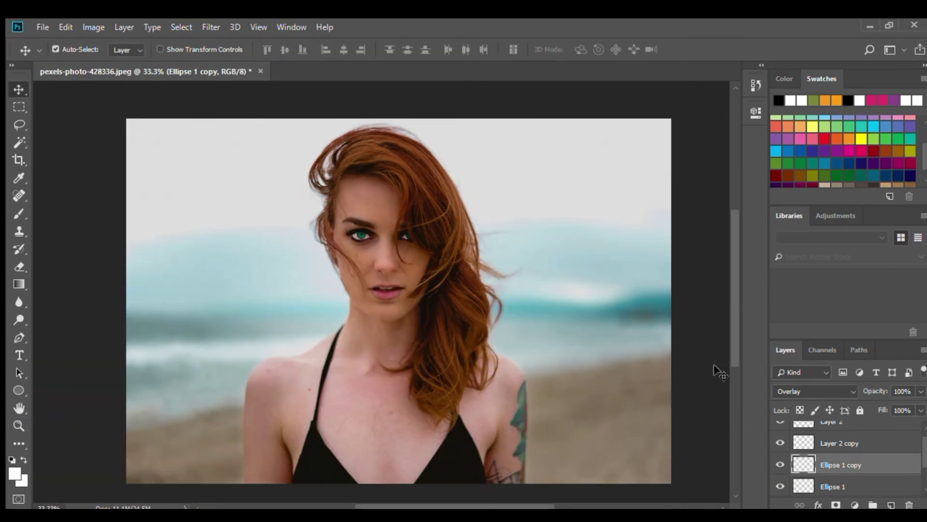
pyautogui.keyDown('ctrl'); pyautogui.click(855, 448); pyautogui.keyUp('ctrl')
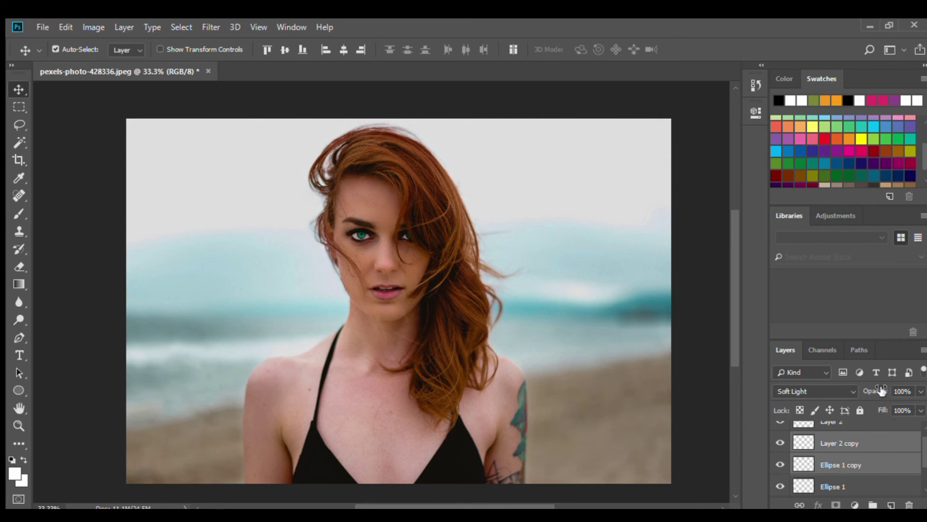
pyautogui.moveTo(879, 391); pyautogui.dragTo(851, 391)
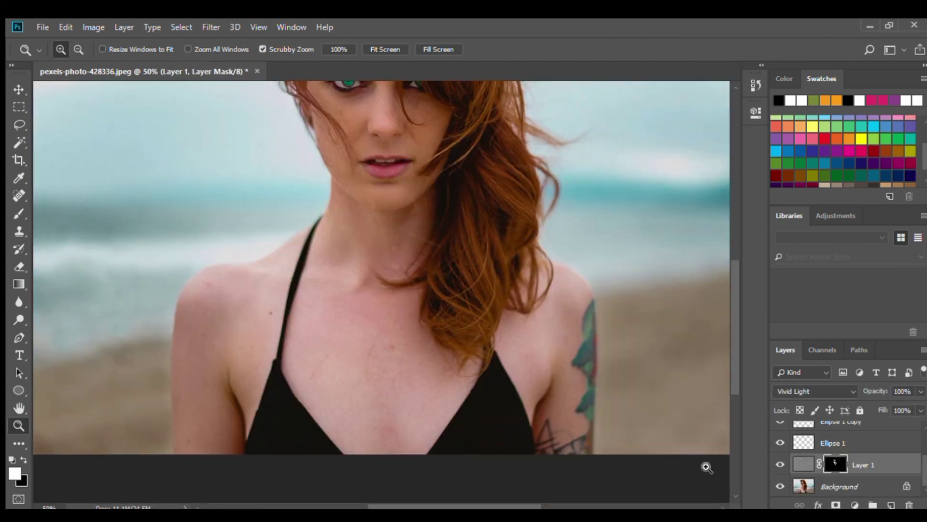
# Paint white on the Layer 1 mask over the shoulder, arm and chest to extend the skin smoothing there.
pyautogui.press('b')
pyautogui.moveTo(413, 463)
pyautogui.mouseDown()
pyautogui.moveTo(244, 378)
pyautogui.moveTo(226, 463)
pyautogui.mouseUp()
pyautogui.press('[')
pyautogui.press('[')
pyautogui.click(19, 319)
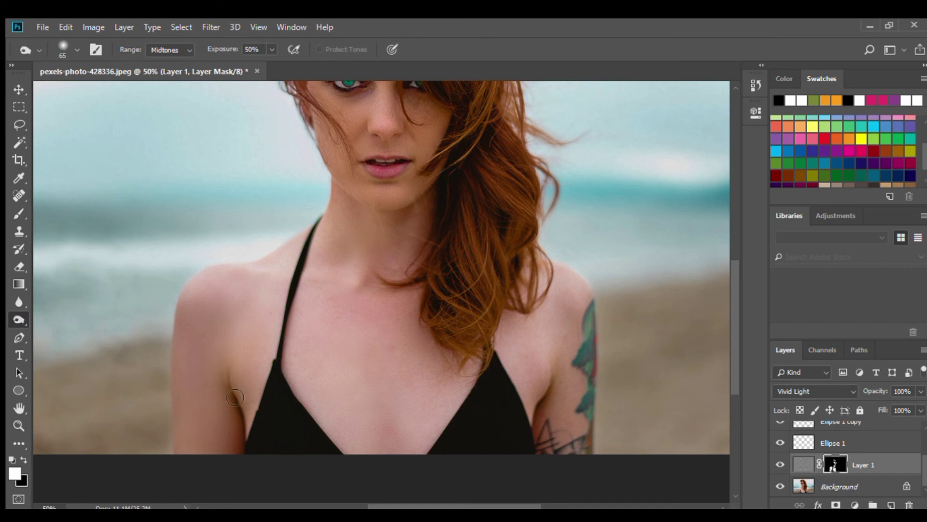
# Compare the whole portrait with and without the skin smoothing by toggling Layer 1's visibility.
pyautogui.press('v')
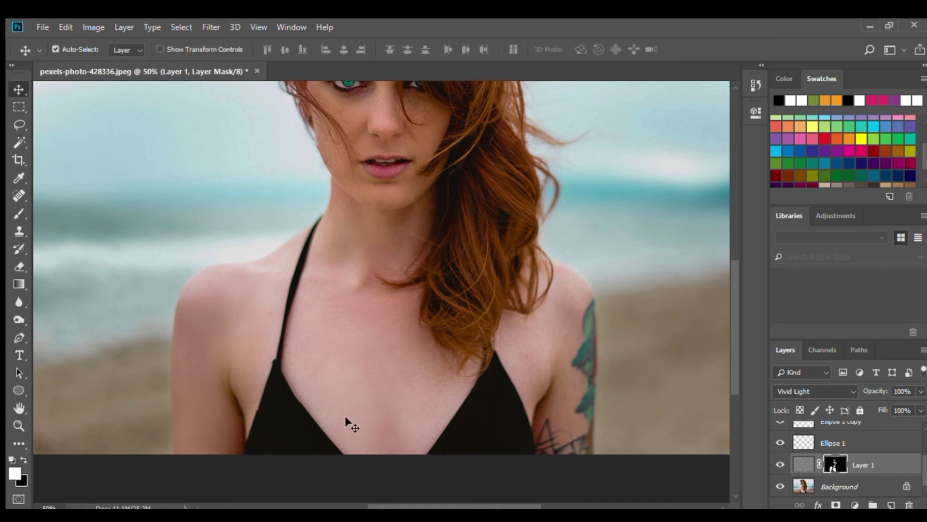
pyautogui.hotkey('ctrl', '-')
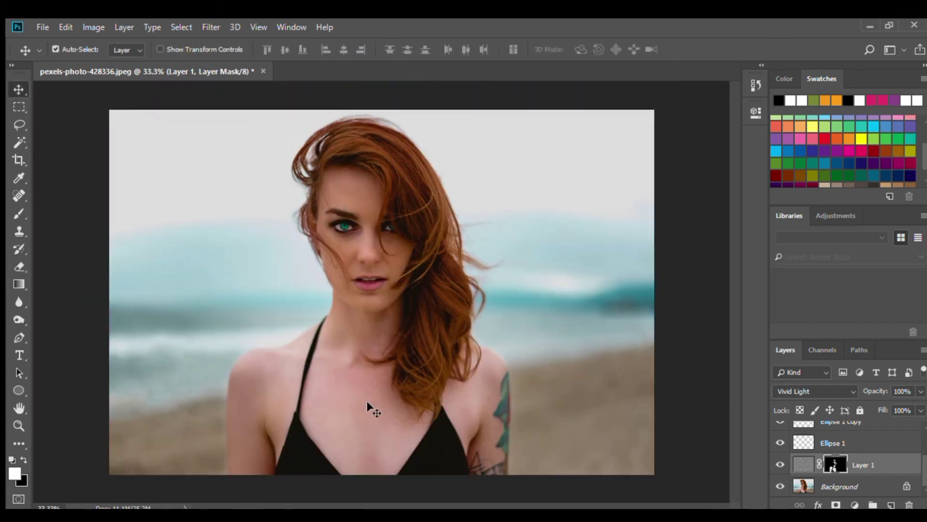
pyautogui.click(780, 464)
pyautogui.click(779, 463)
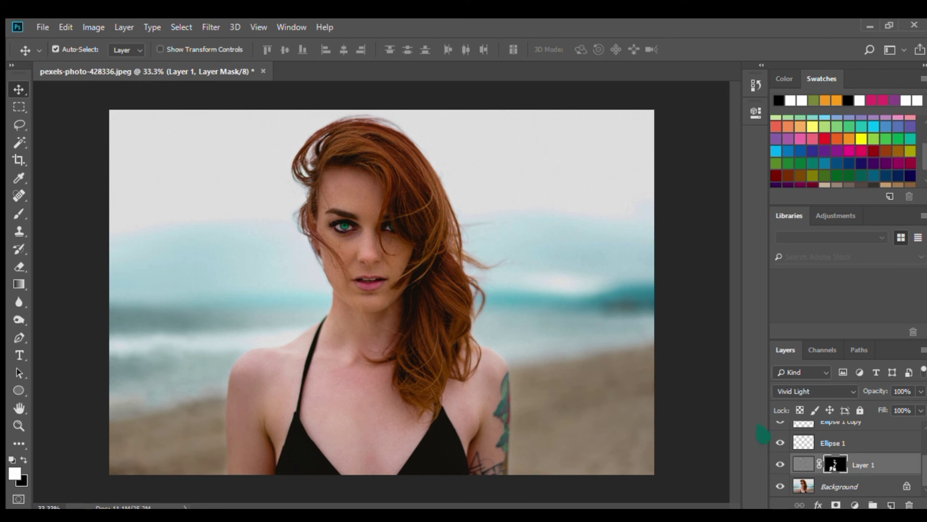